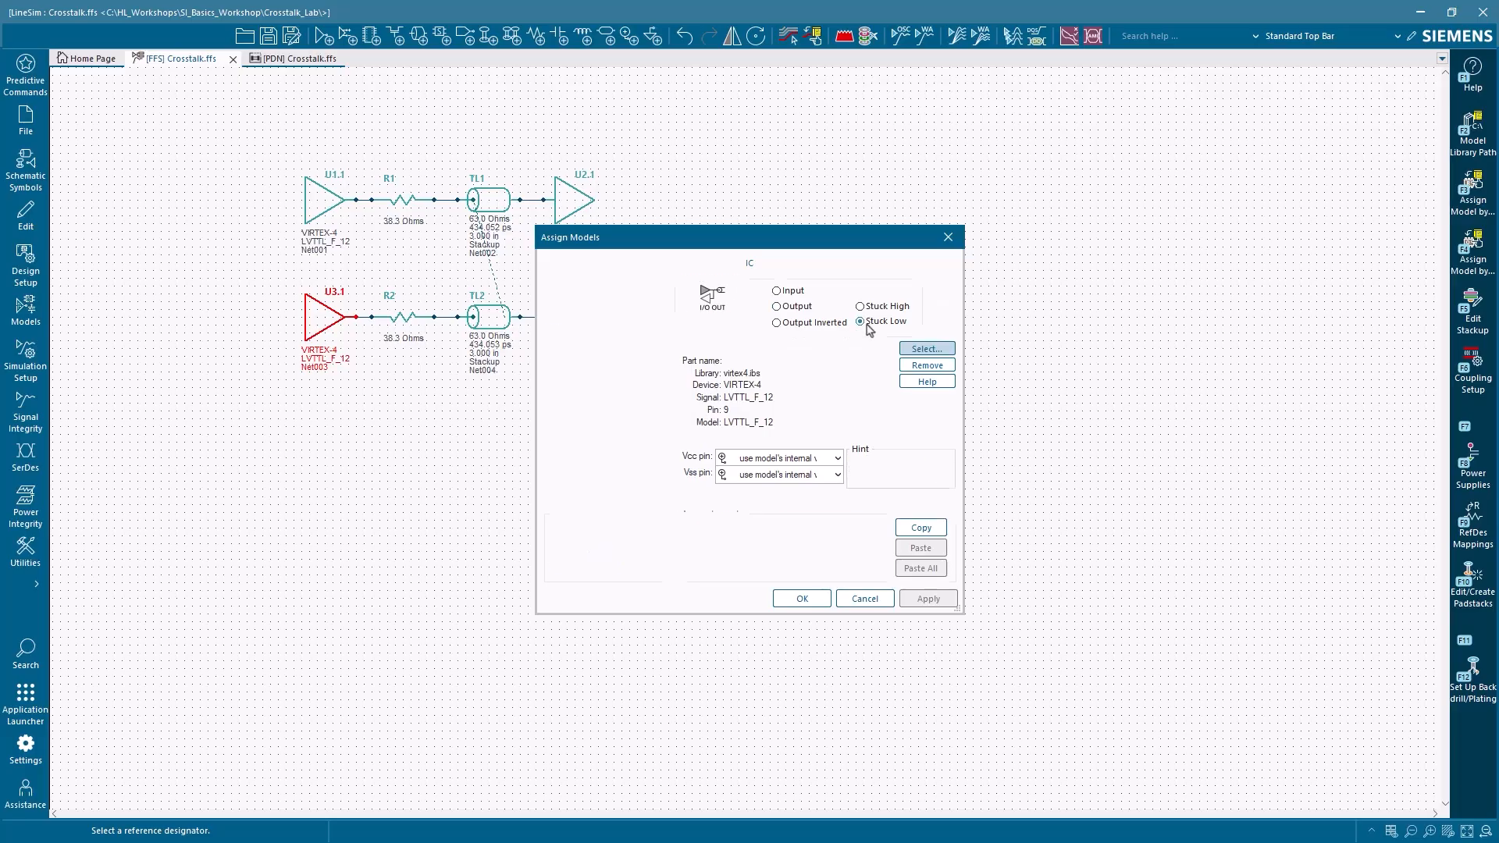
# Step: Accept the IC model assignments and open the Sweep Manager for sweeps with the oscilloscope
pyautogui.click(821, 600)
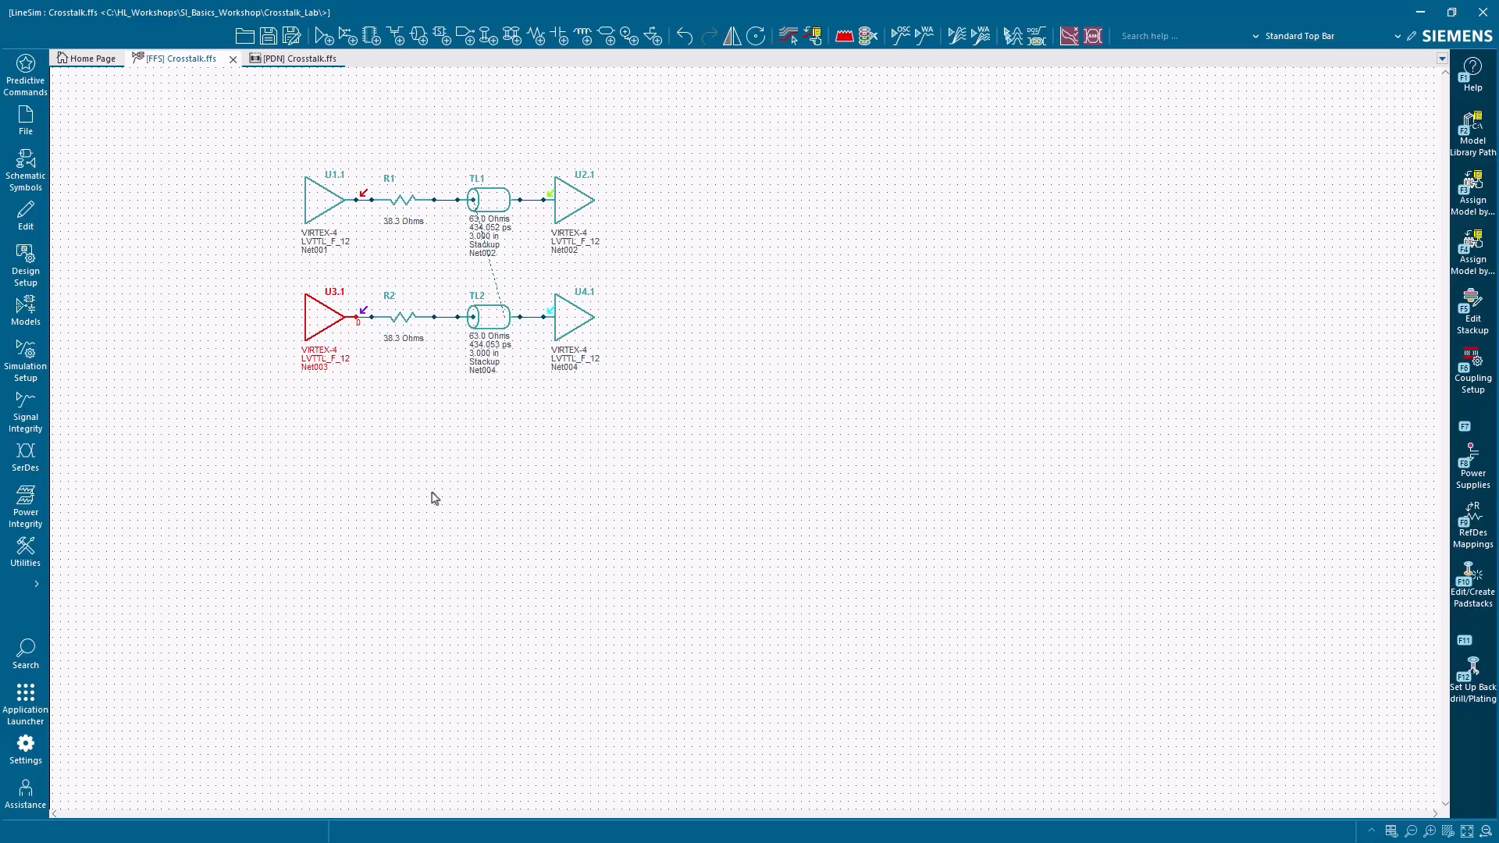
pyautogui.click(31, 421)
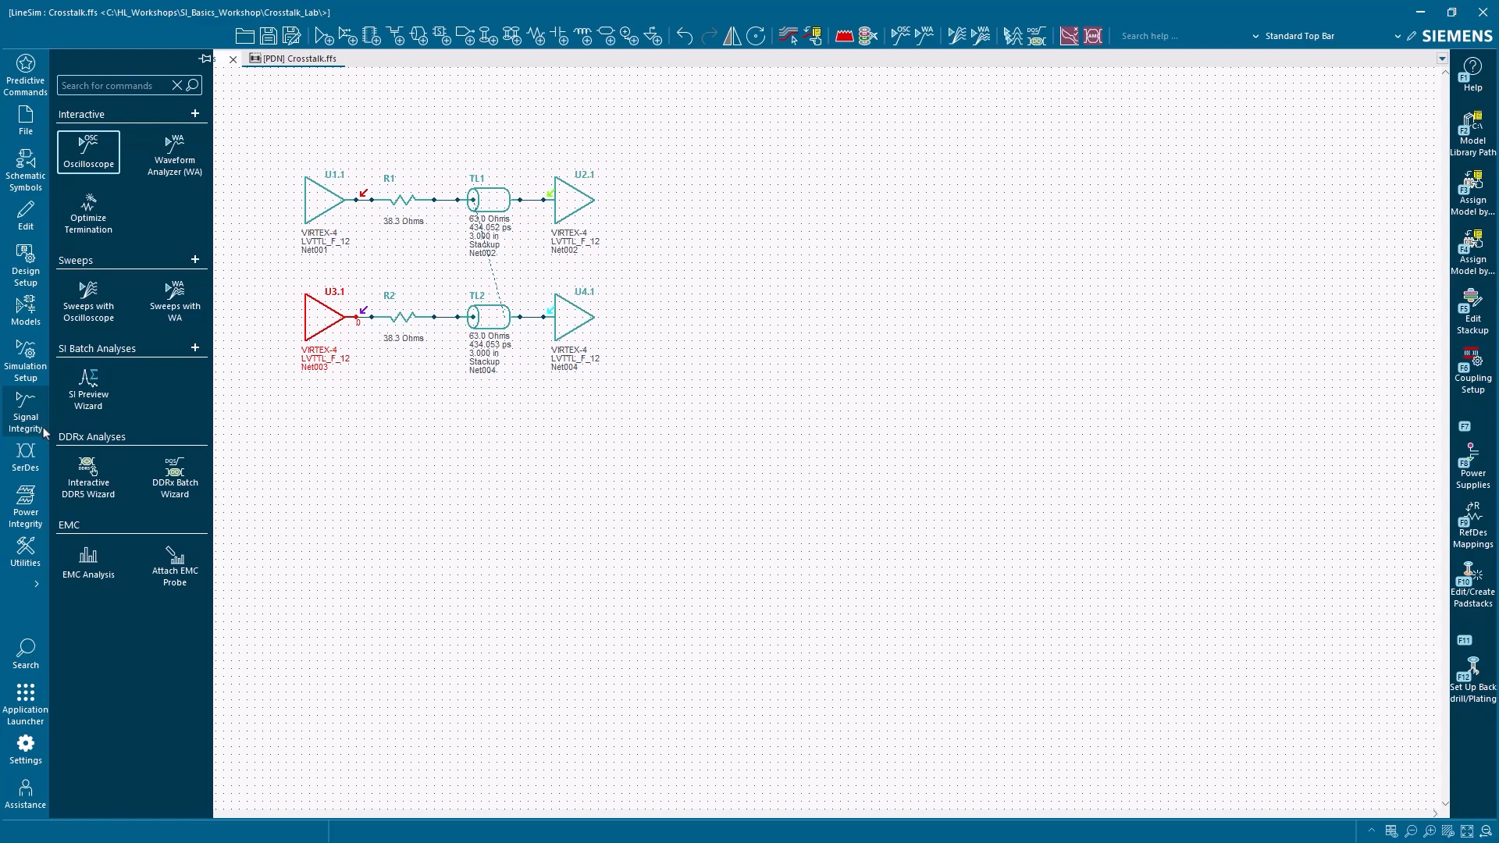
pyautogui.click(102, 318)
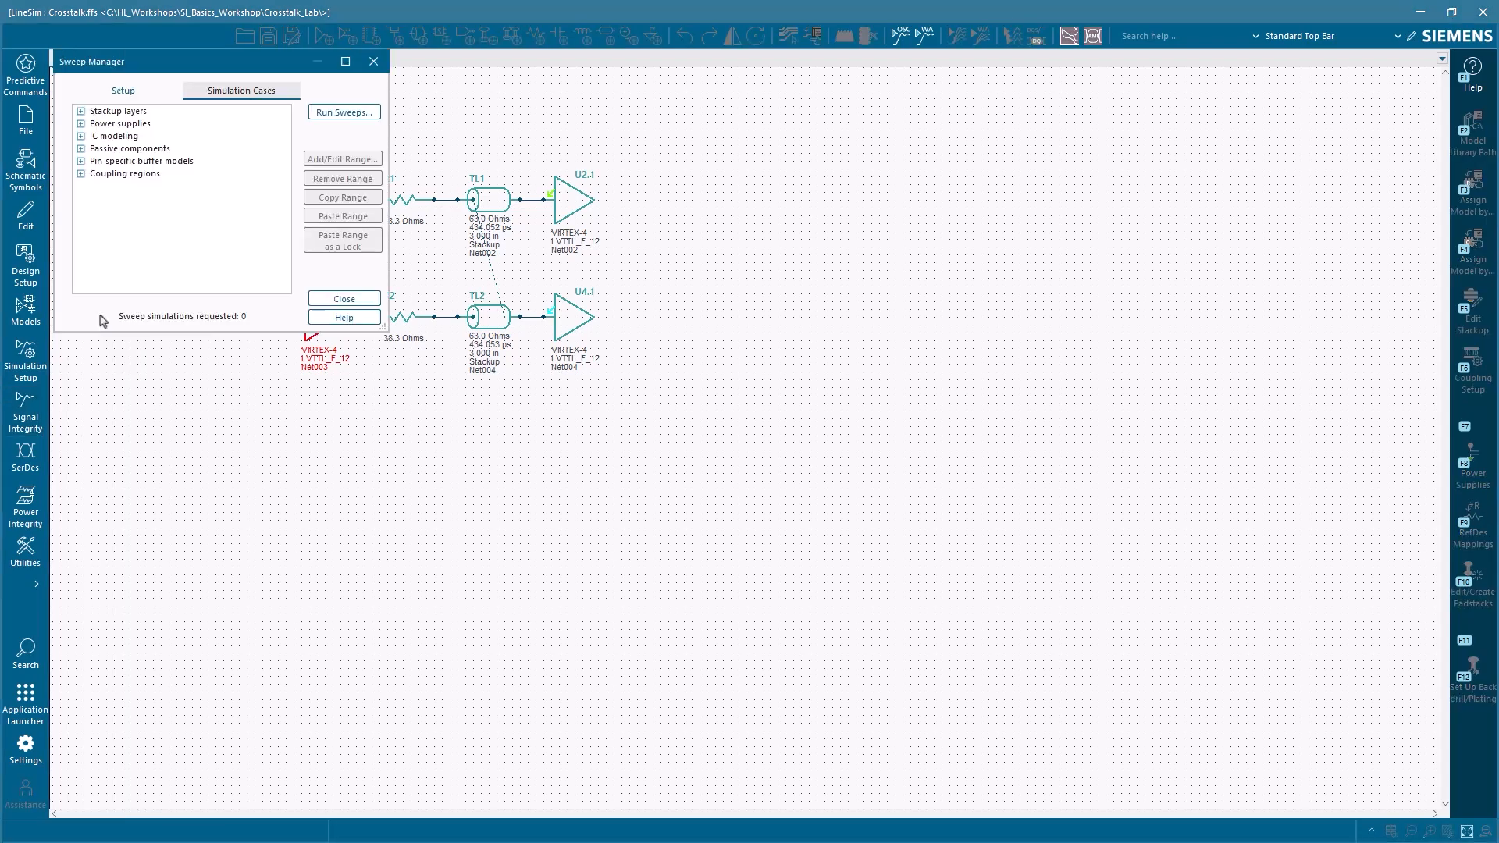
pyautogui.moveTo(181, 62); pyautogui.dragTo(800, 173)
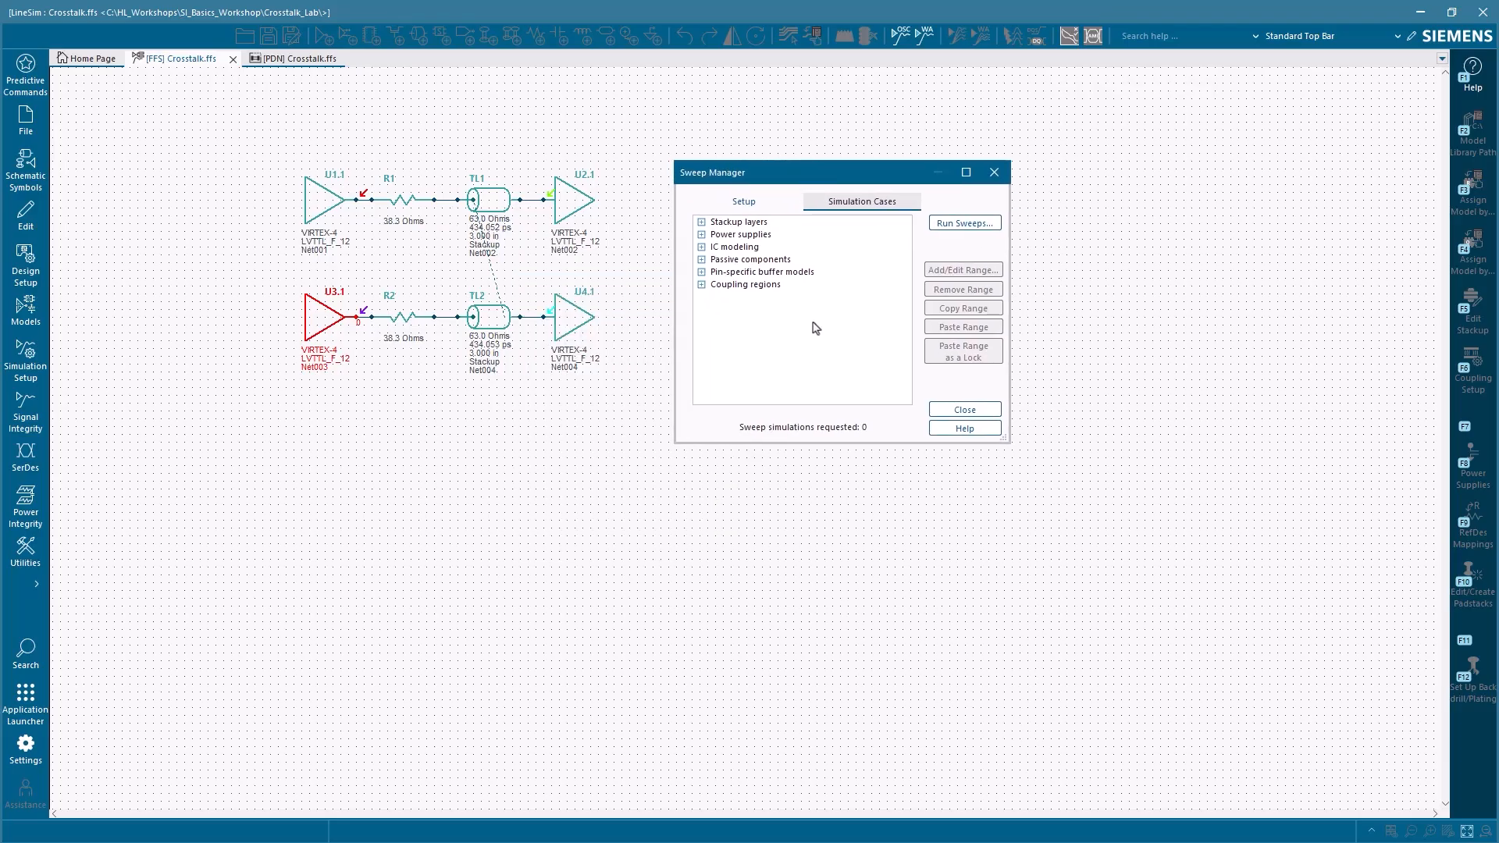
# Step: Define a length sweep for coupling region Coupling0001 from 0.5 in to 5 in with a simulation count of 3
pyautogui.click(701, 284)
pyautogui.click(714, 297)
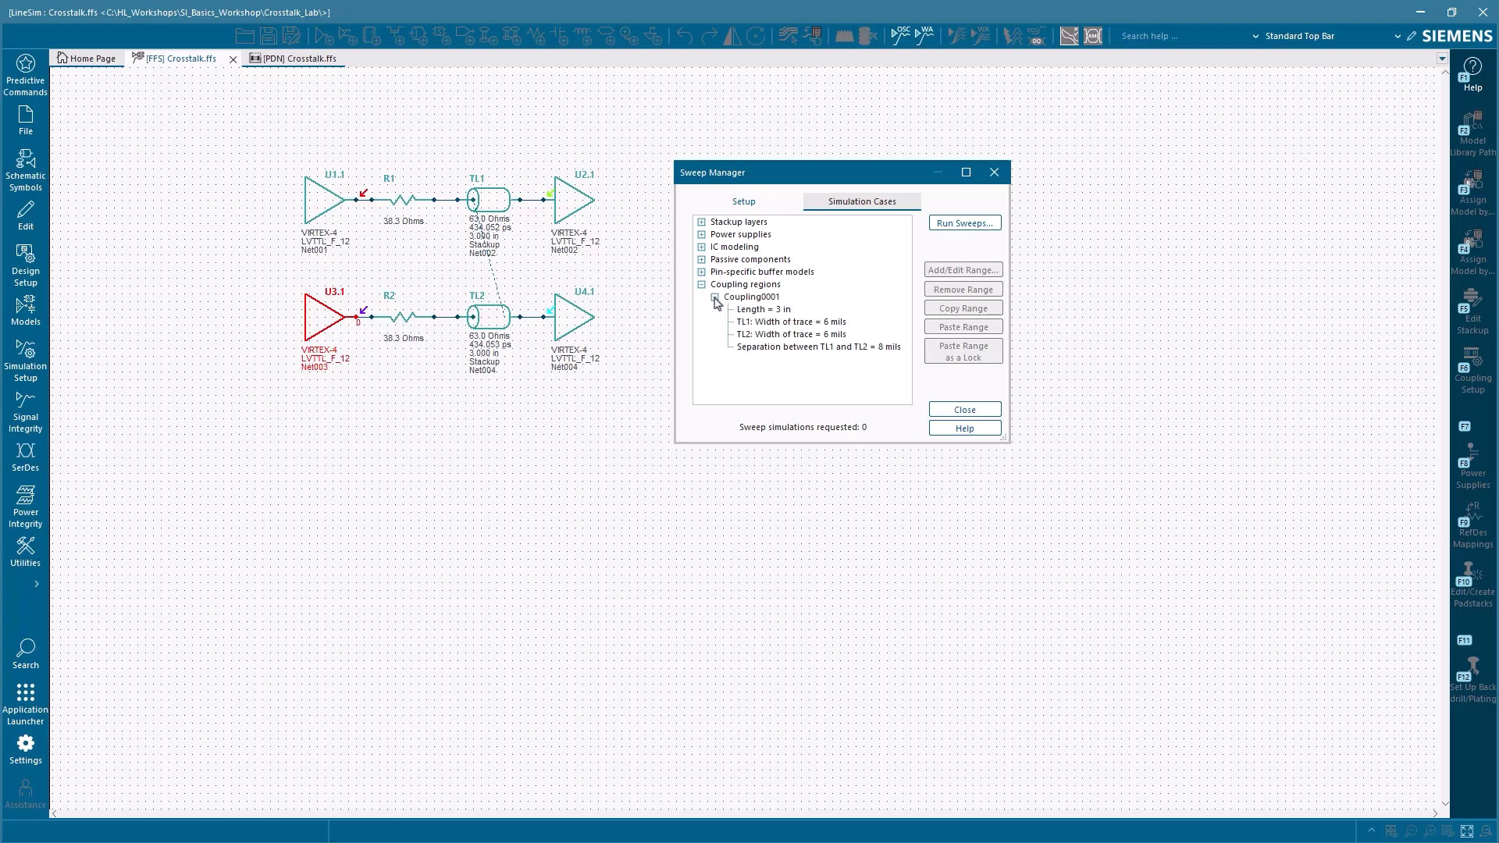
pyautogui.click(781, 311)
pyautogui.doubleClick(780, 312)
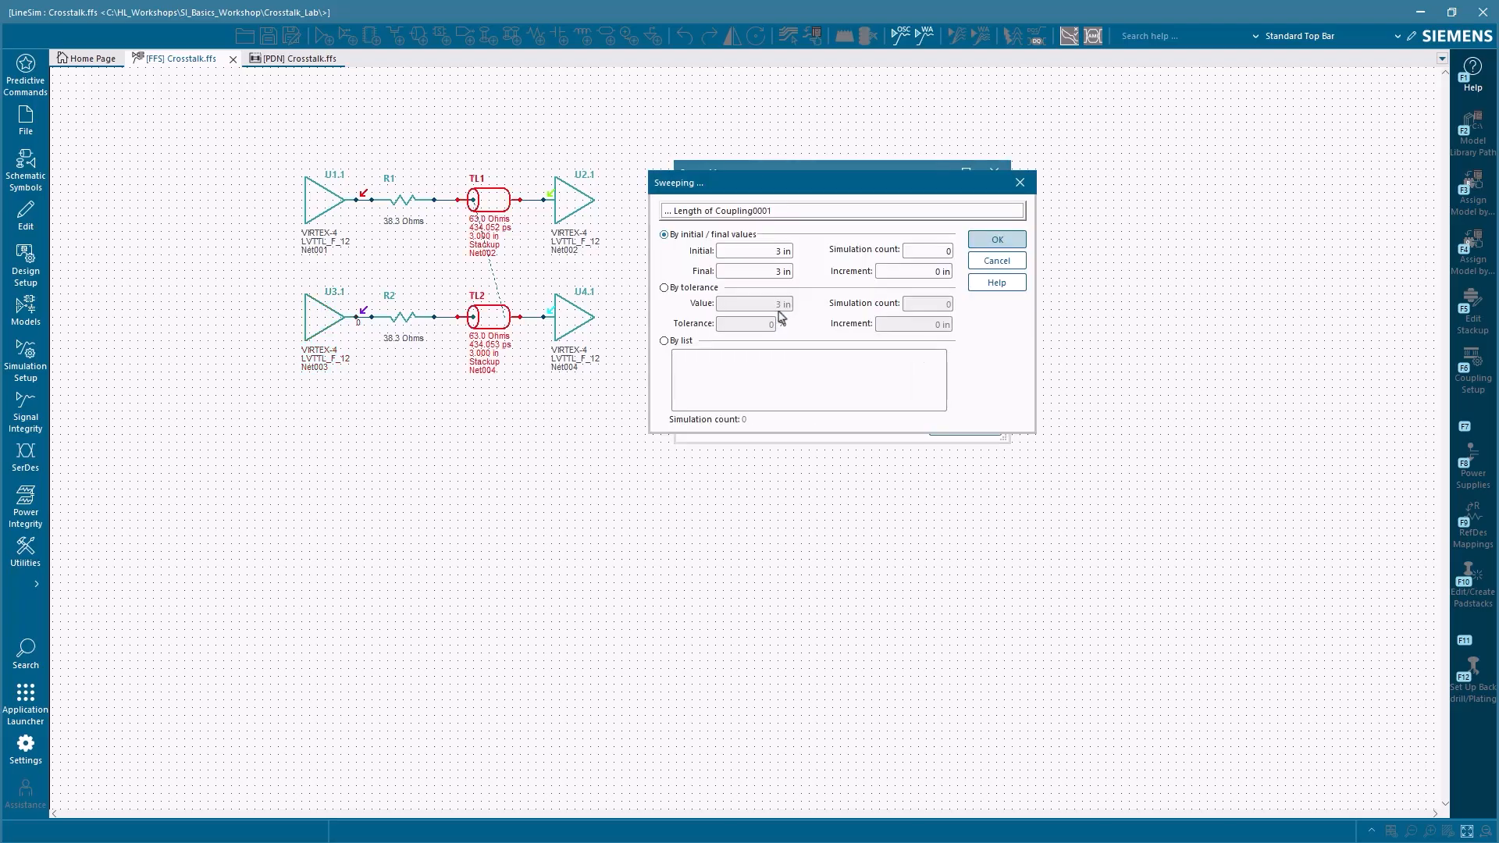
pyautogui.moveTo(781, 253); pyautogui.dragTo(762, 254)
pyautogui.write('0.5')
pyautogui.moveTo(774, 274); pyautogui.dragTo(780, 274)
pyautogui.write('5')
pyautogui.moveTo(939, 250); pyautogui.dragTo(955, 256)
pyautogui.write('3')
pyautogui.click(933, 273)
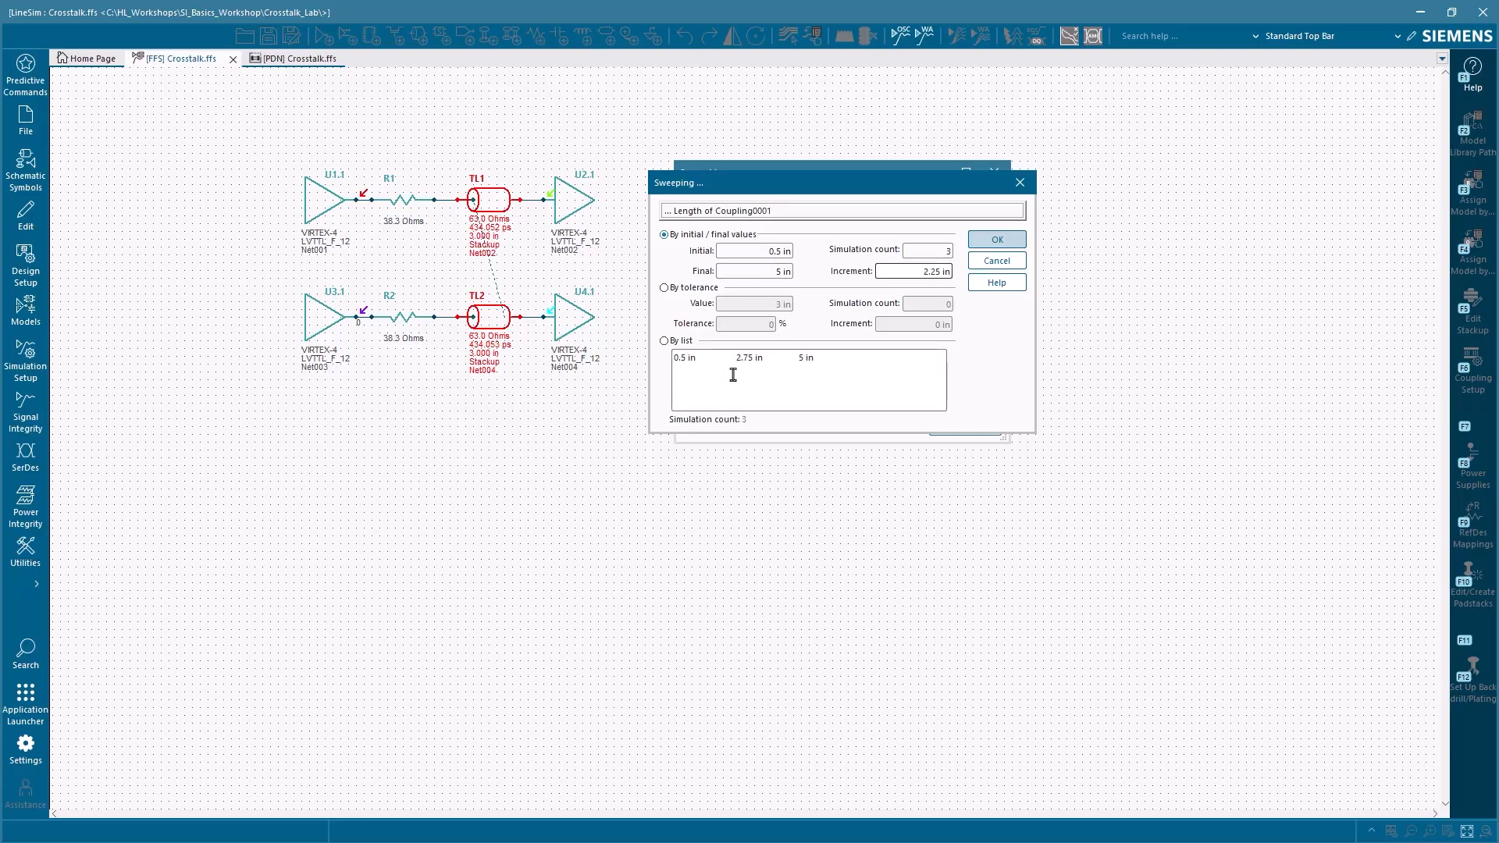
pyautogui.click(993, 240)
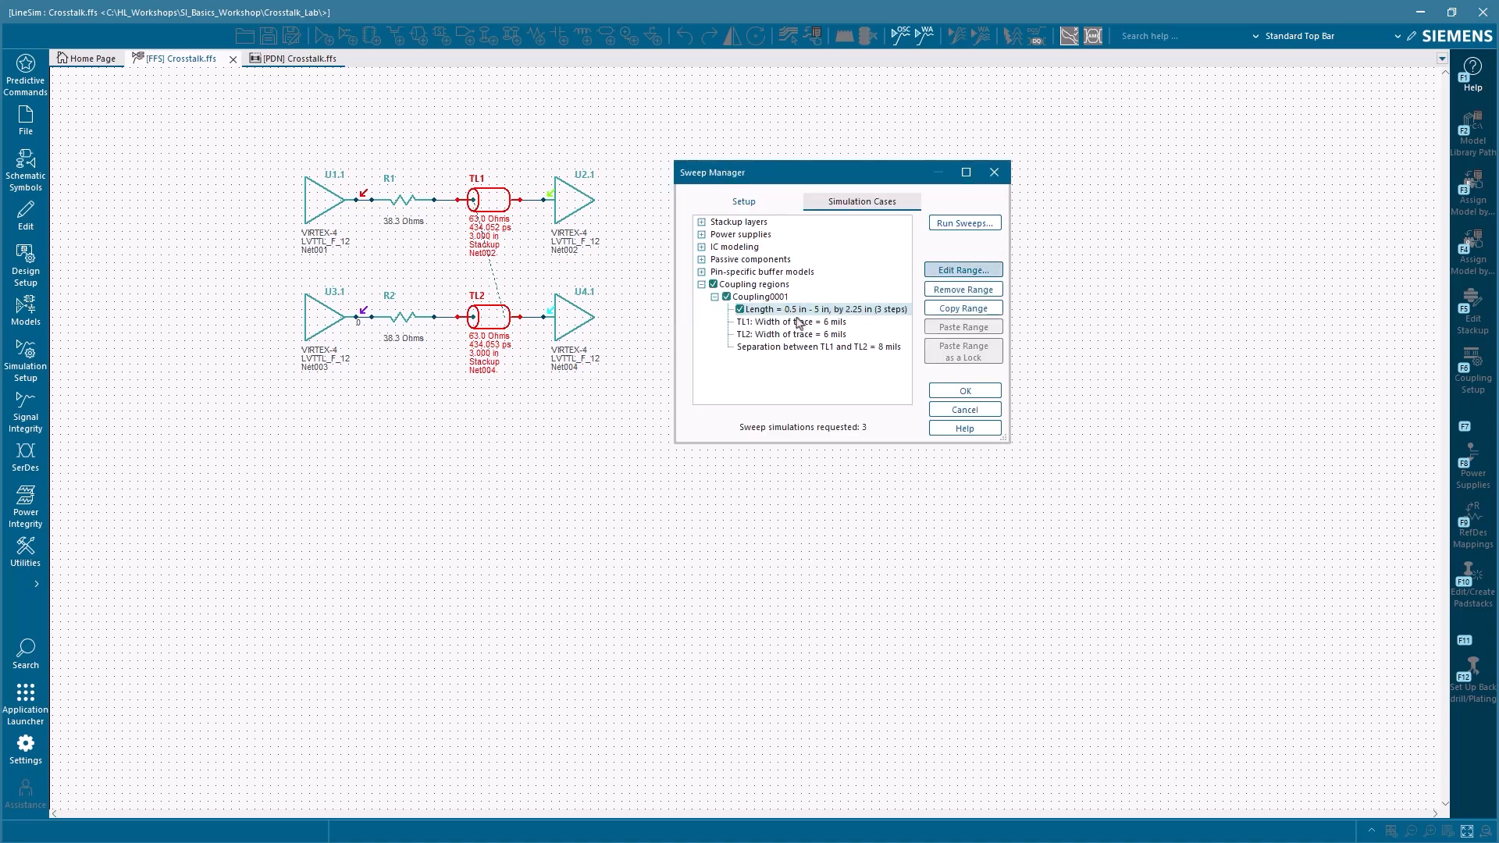
# Step: Review the length sweep cases and run them in the oscilloscope with a vertical scale of 500 mV/div
pyautogui.click(874, 202)
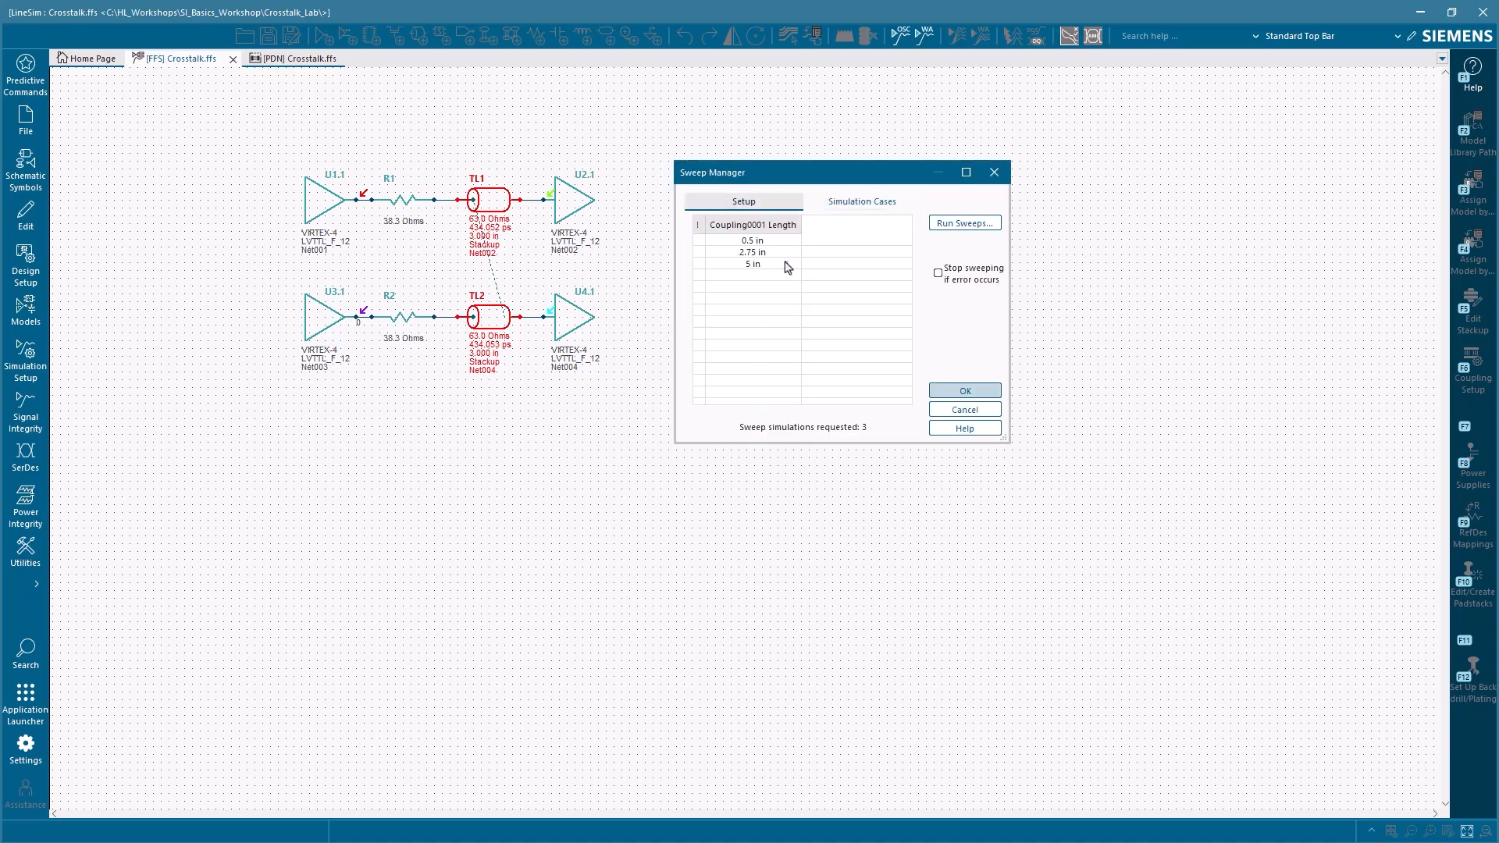
pyautogui.click(964, 224)
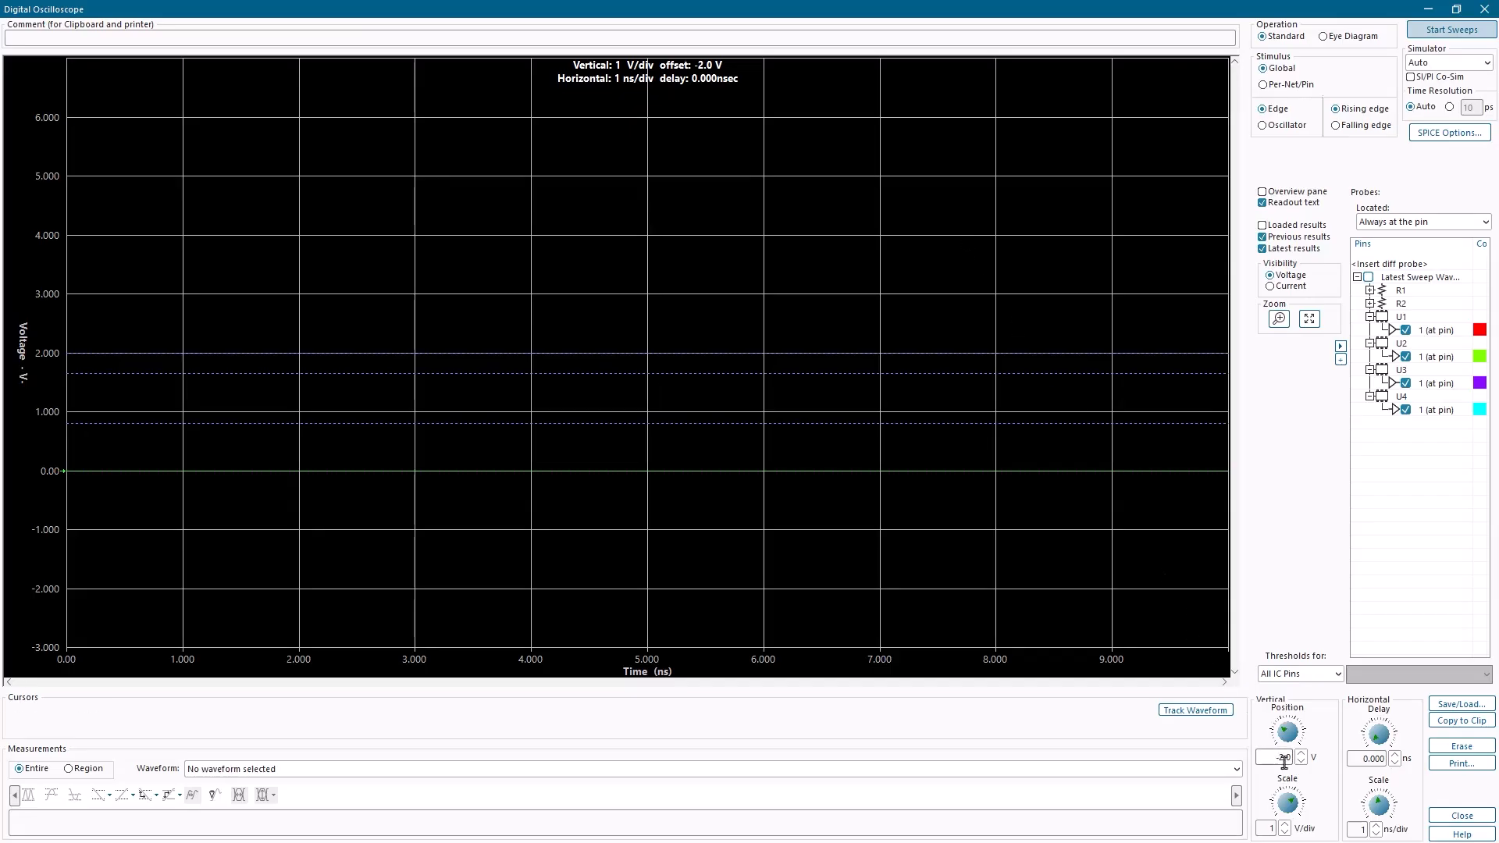
pyautogui.click(1376, 832)
pyautogui.click(1375, 824)
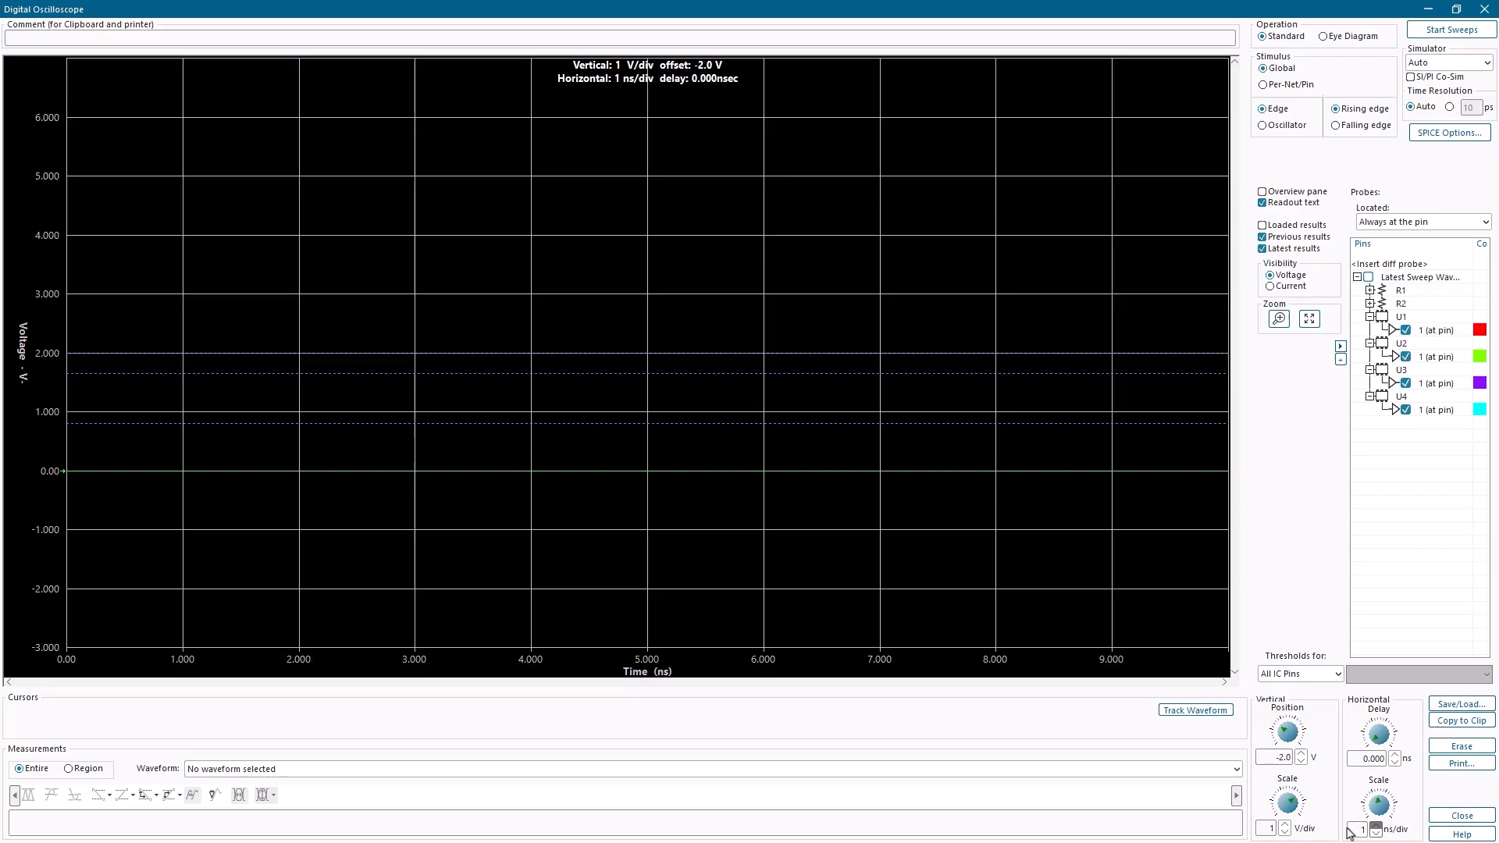
pyautogui.click(1284, 832)
pyautogui.click(1435, 31)
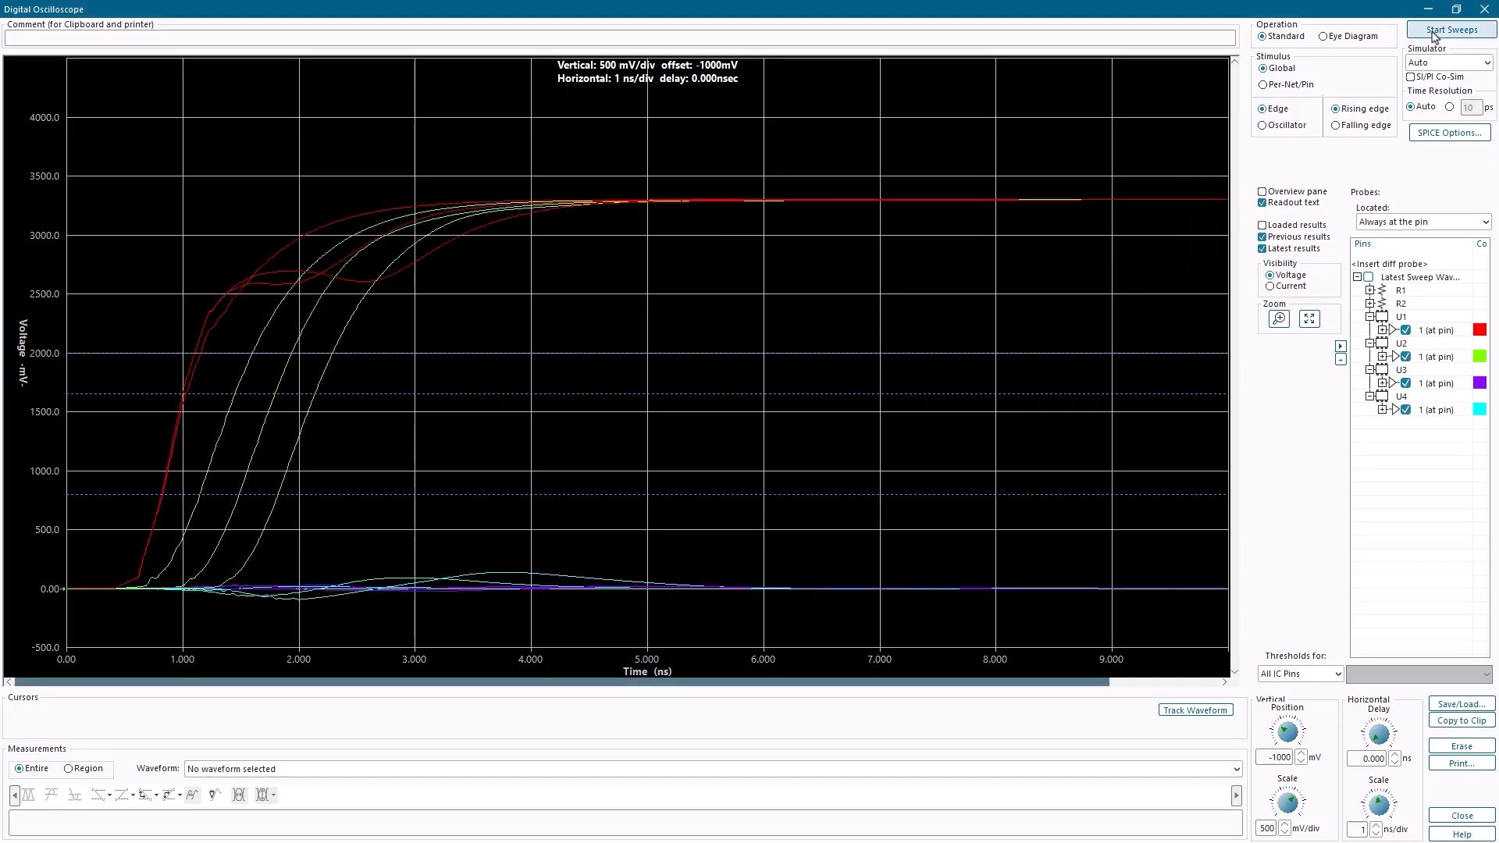
# Step: Hide the U1 and U2 waveforms and fit the plot to the remaining U3 and U4 crosstalk waveforms
pyautogui.click(1311, 321)
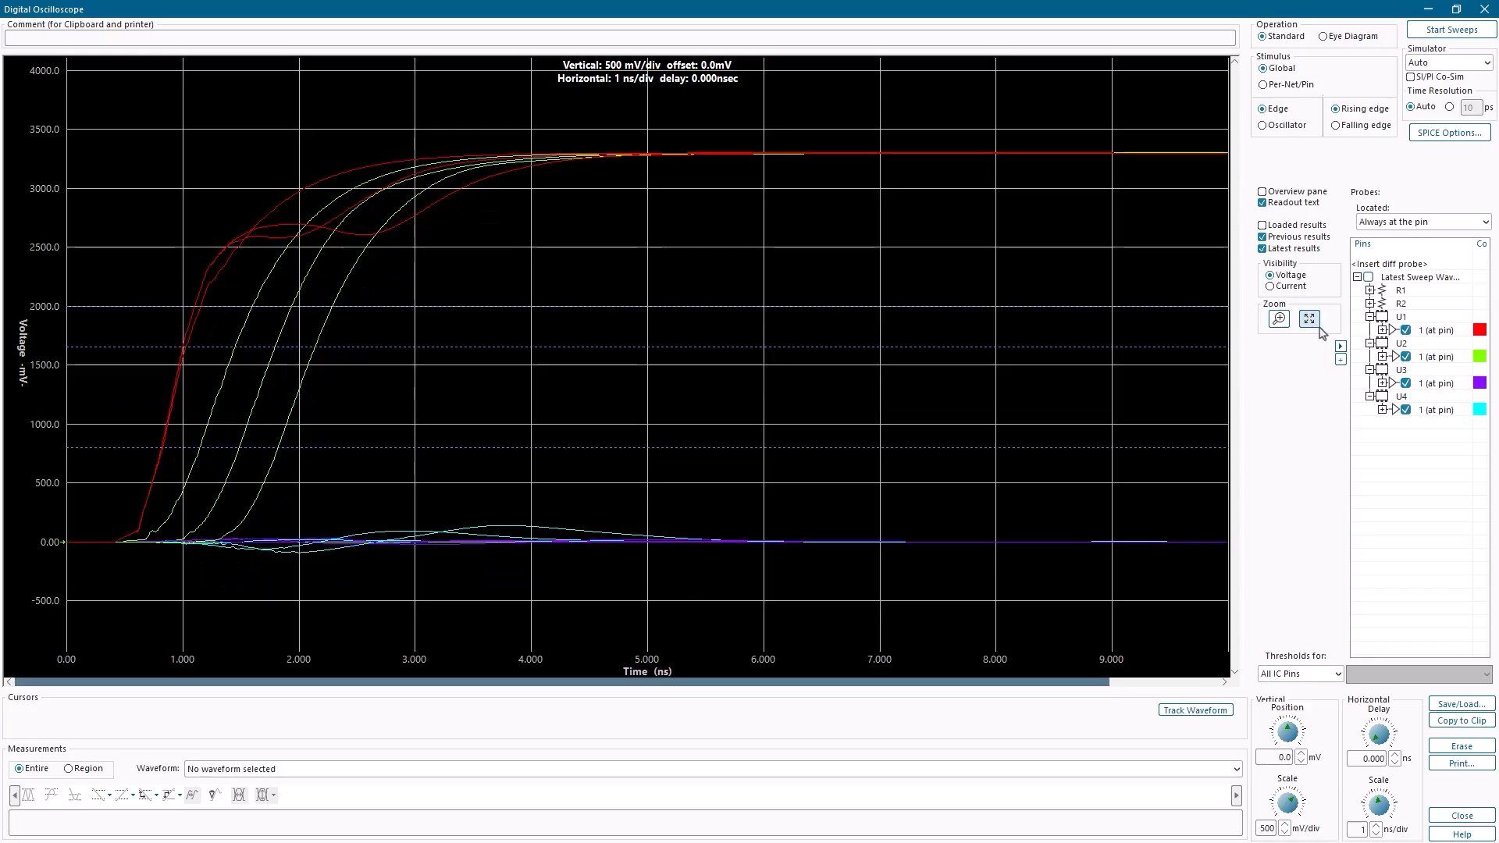
pyautogui.click(1406, 330)
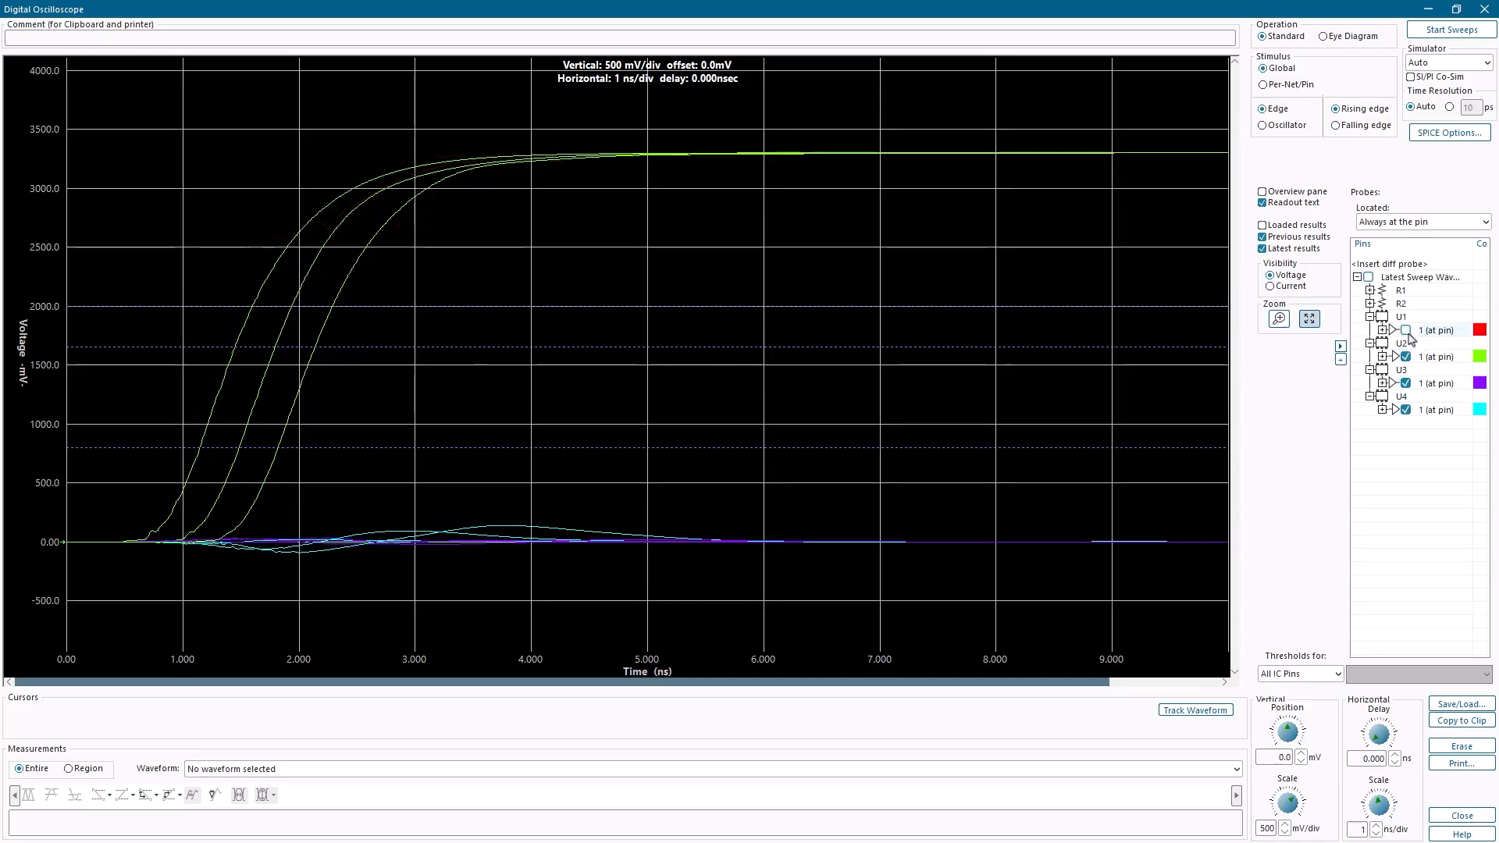
pyautogui.click(1406, 357)
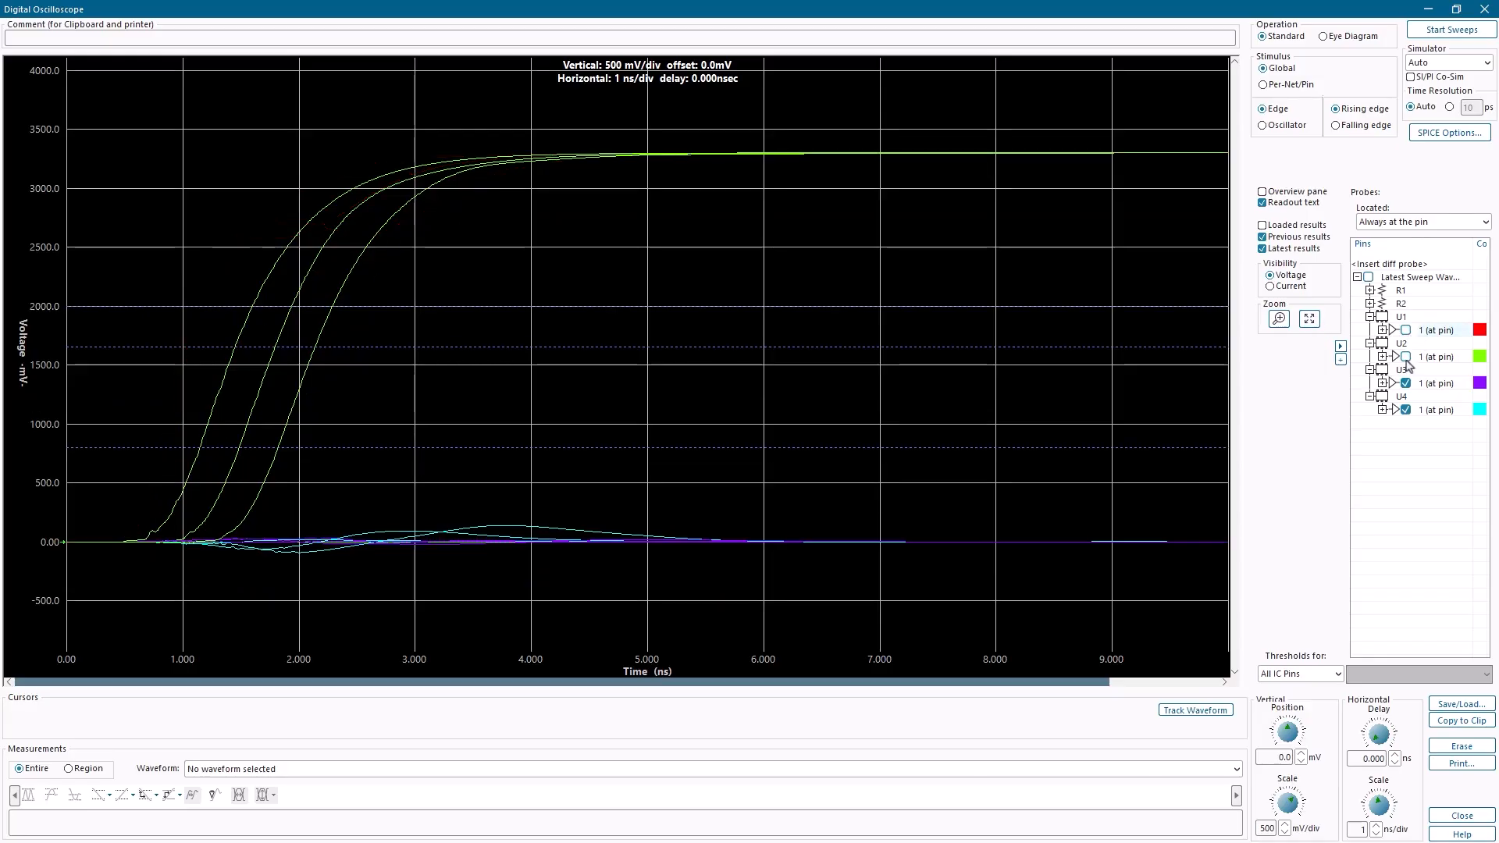
pyautogui.click(1311, 320)
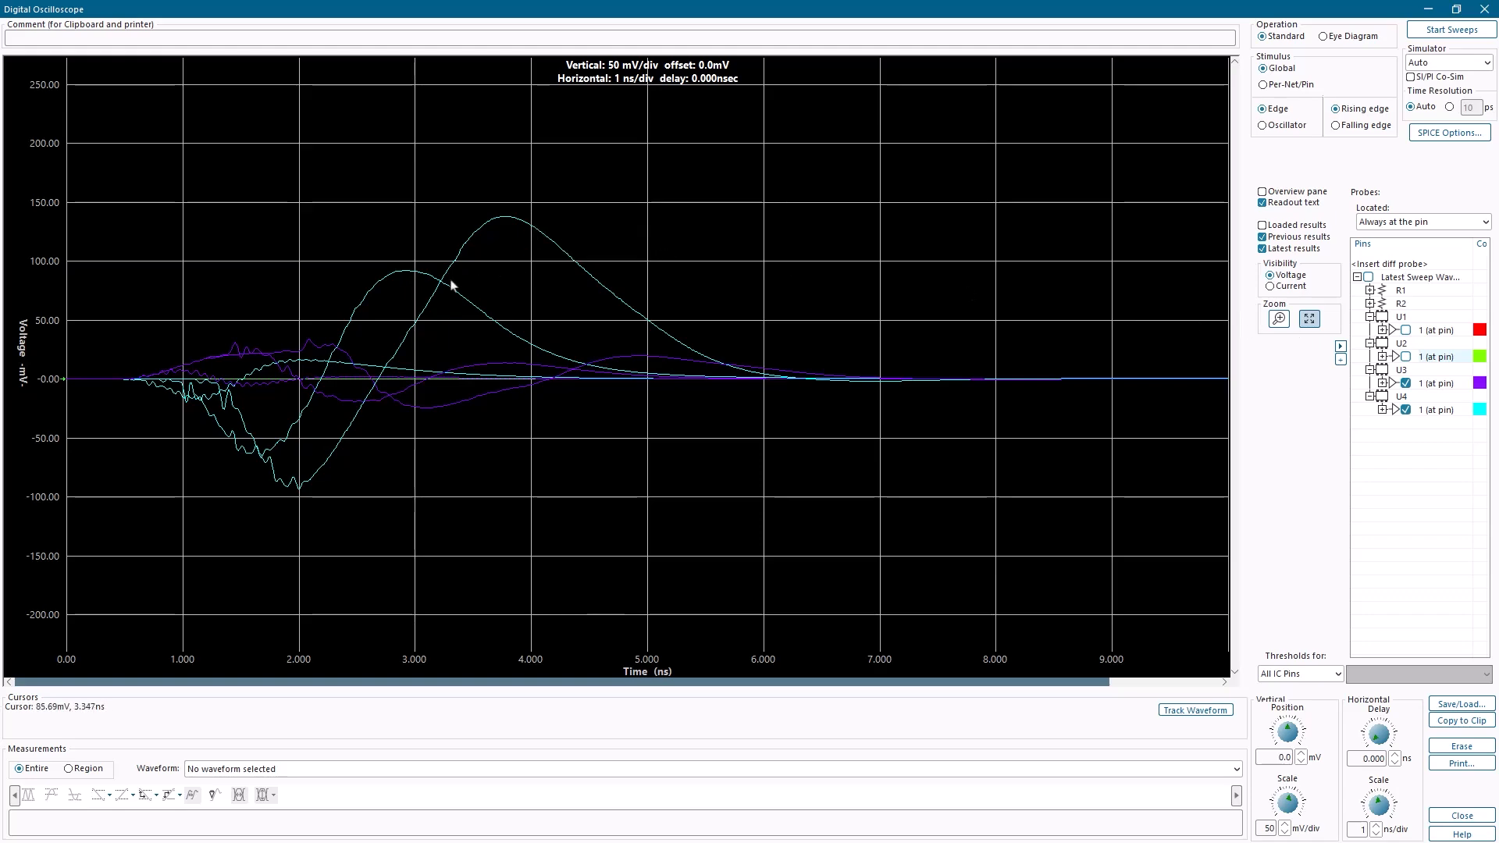
pyautogui.moveTo(405, 275)
# Step: Return to the Sweep Manager and disable the Coupling0001 length sweep
pyautogui.click(1426, 12)
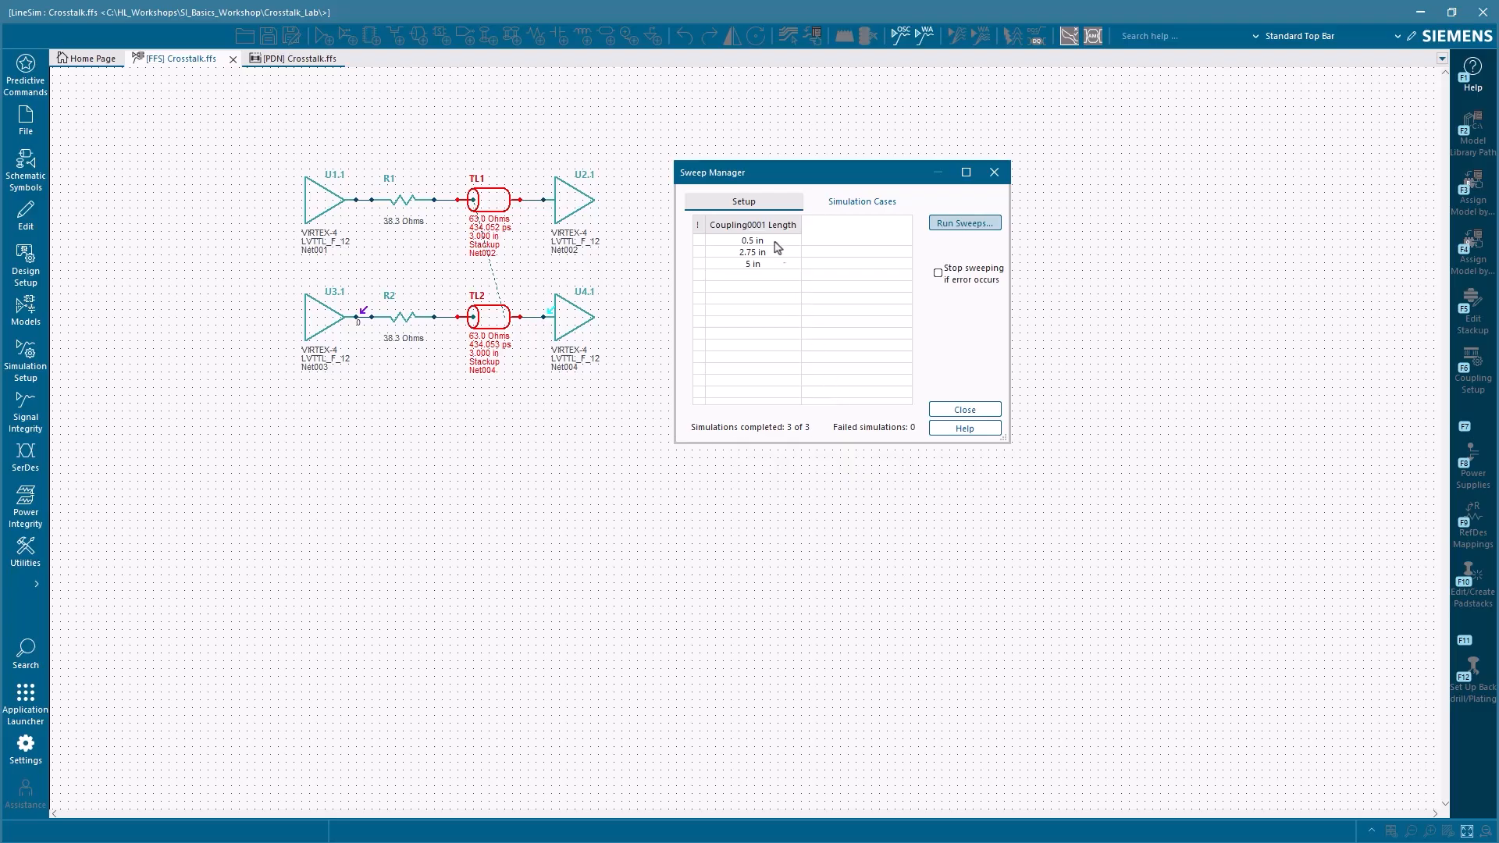
pyautogui.click(770, 205)
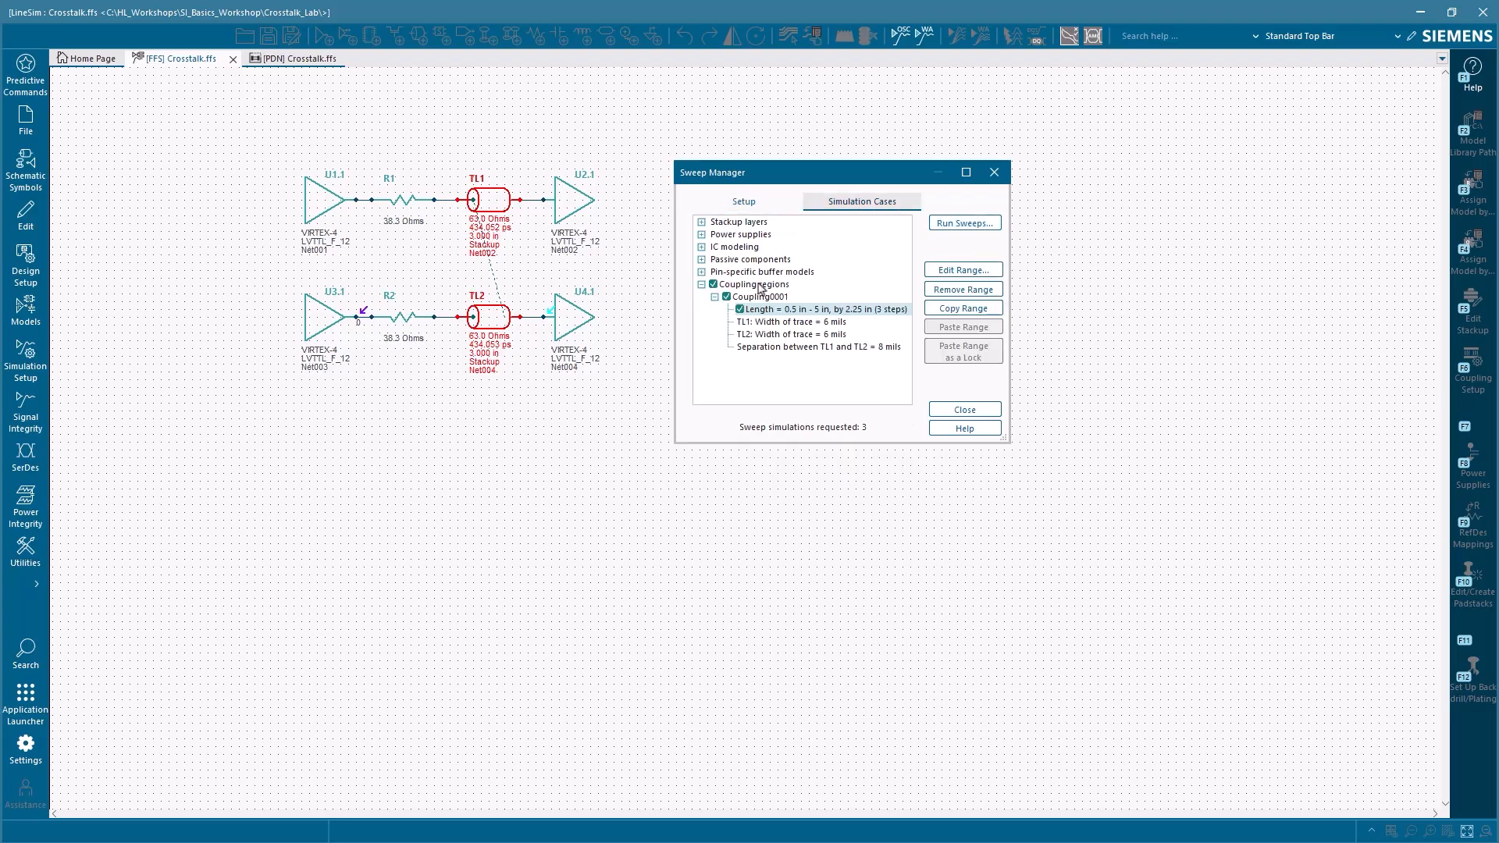
pyautogui.click(740, 312)
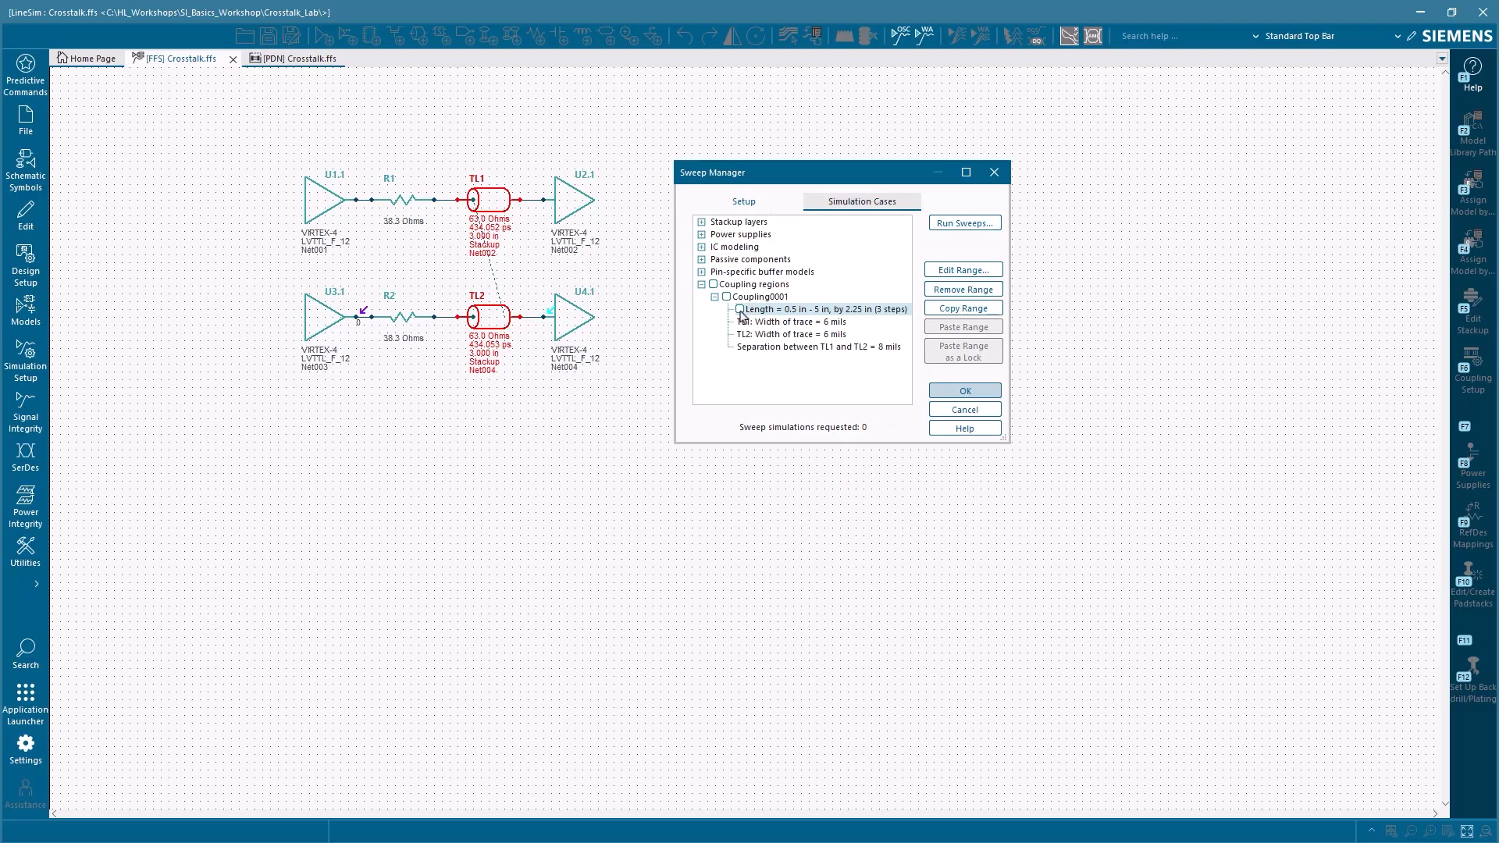
# Step: Define a sweep of the separation between TL1 and TL2 from 10 mils to 50 mils with a simulation count of 3
pyautogui.doubleClick(761, 348)
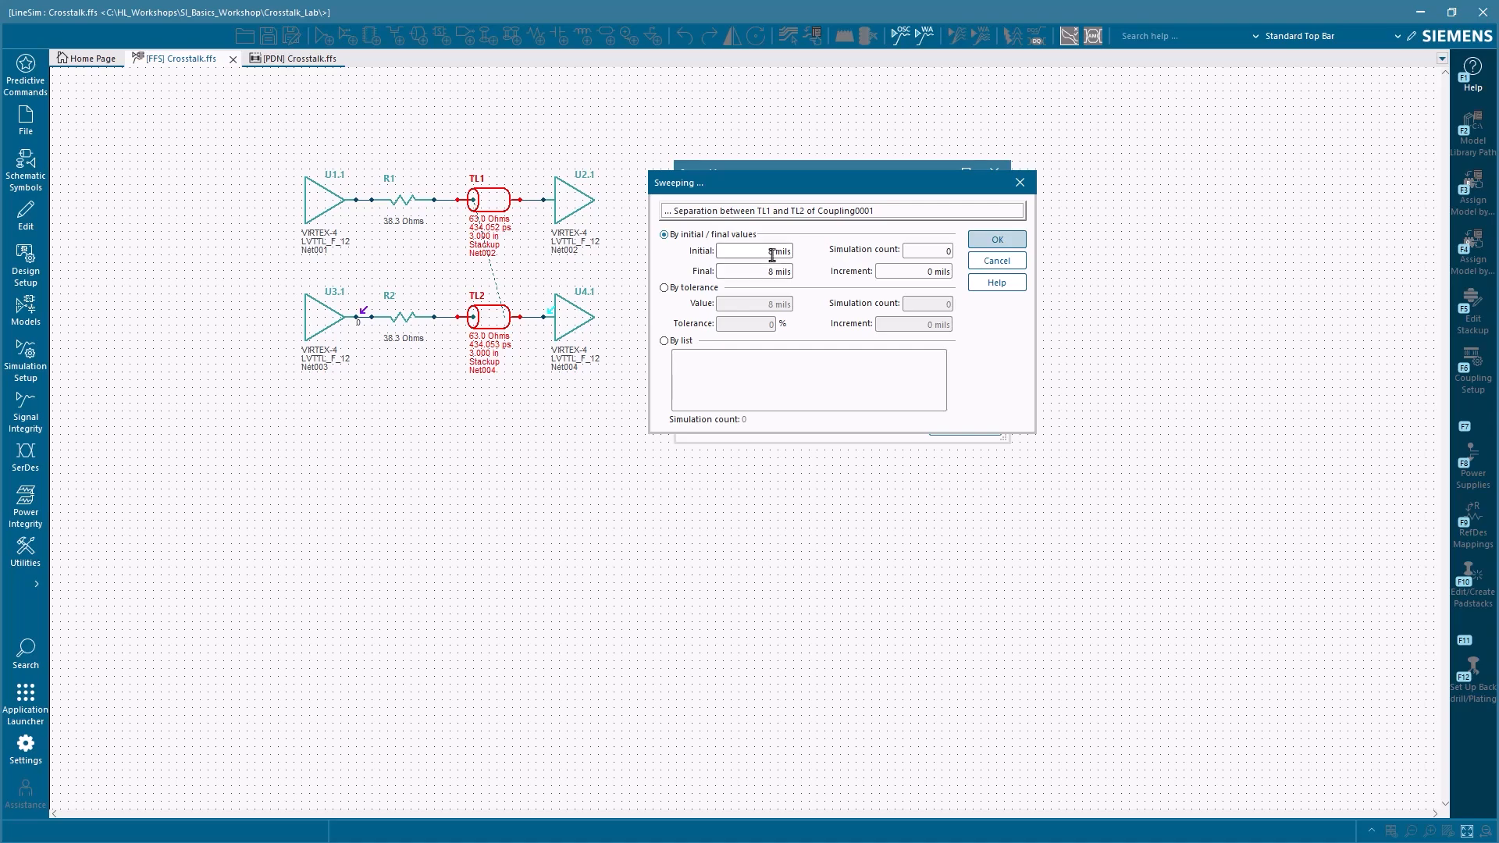
pyautogui.doubleClick(768, 252)
pyautogui.write('10')
pyautogui.doubleClick(770, 272)
pyautogui.write('50')
pyautogui.doubleClick(930, 251)
pyautogui.write('3')
pyautogui.click(921, 273)
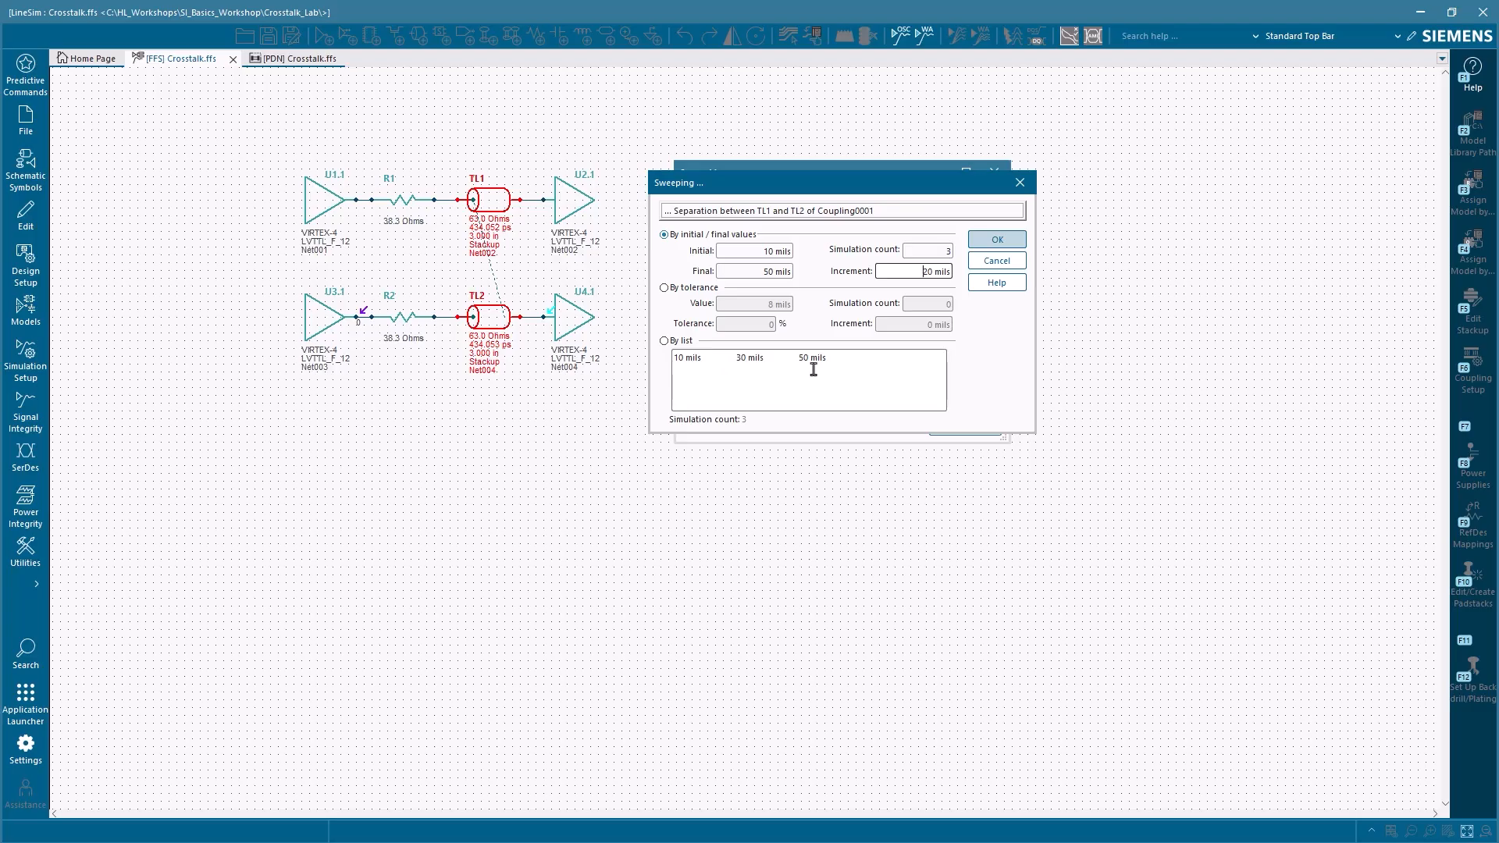
pyautogui.click(994, 242)
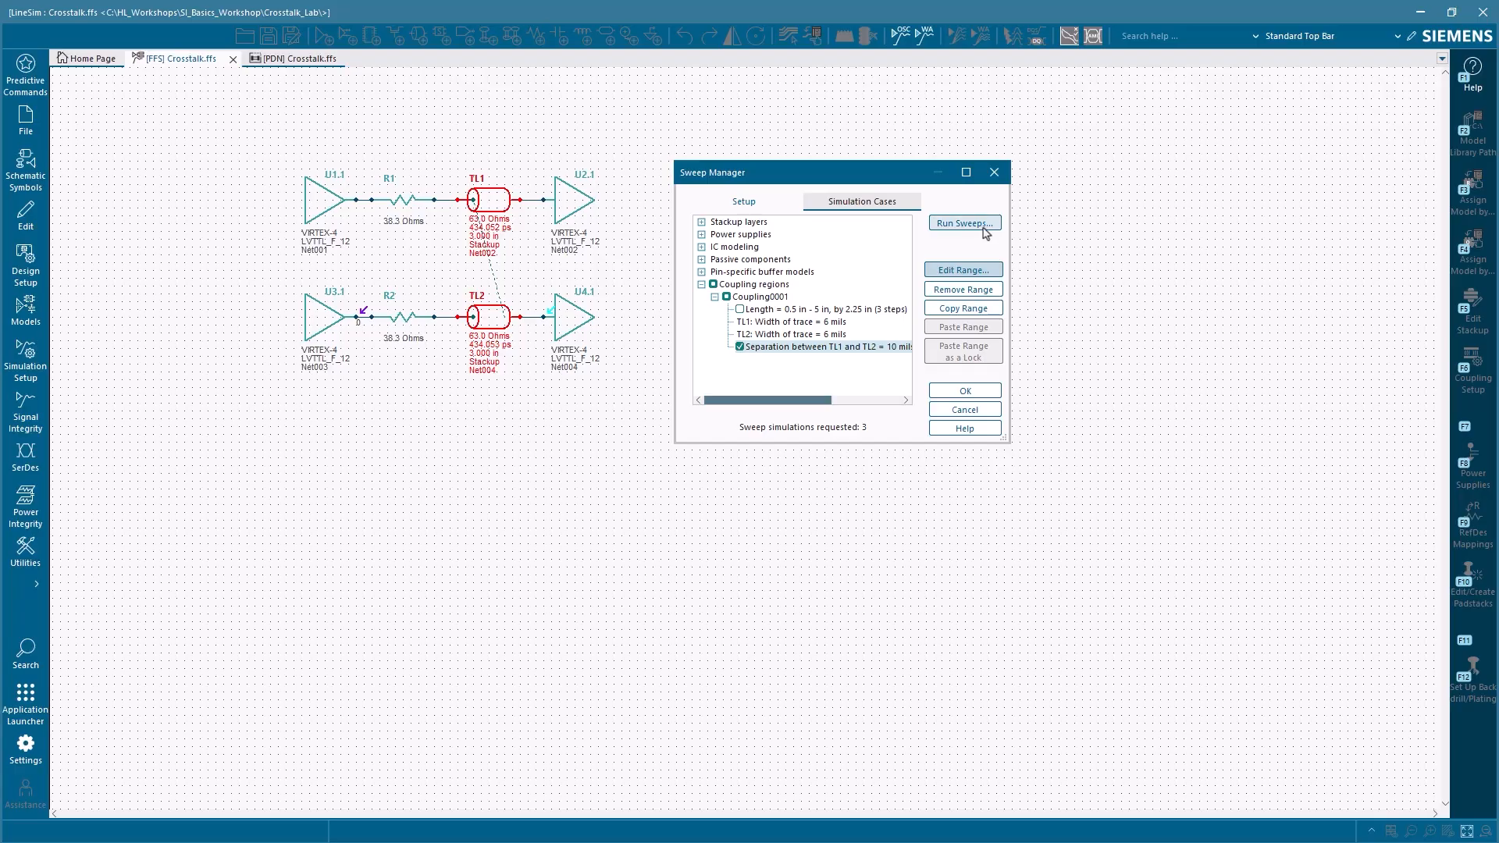
# Step: Run the trace separation sweeps in the oscilloscope and hide the previous results
pyautogui.click(862, 201)
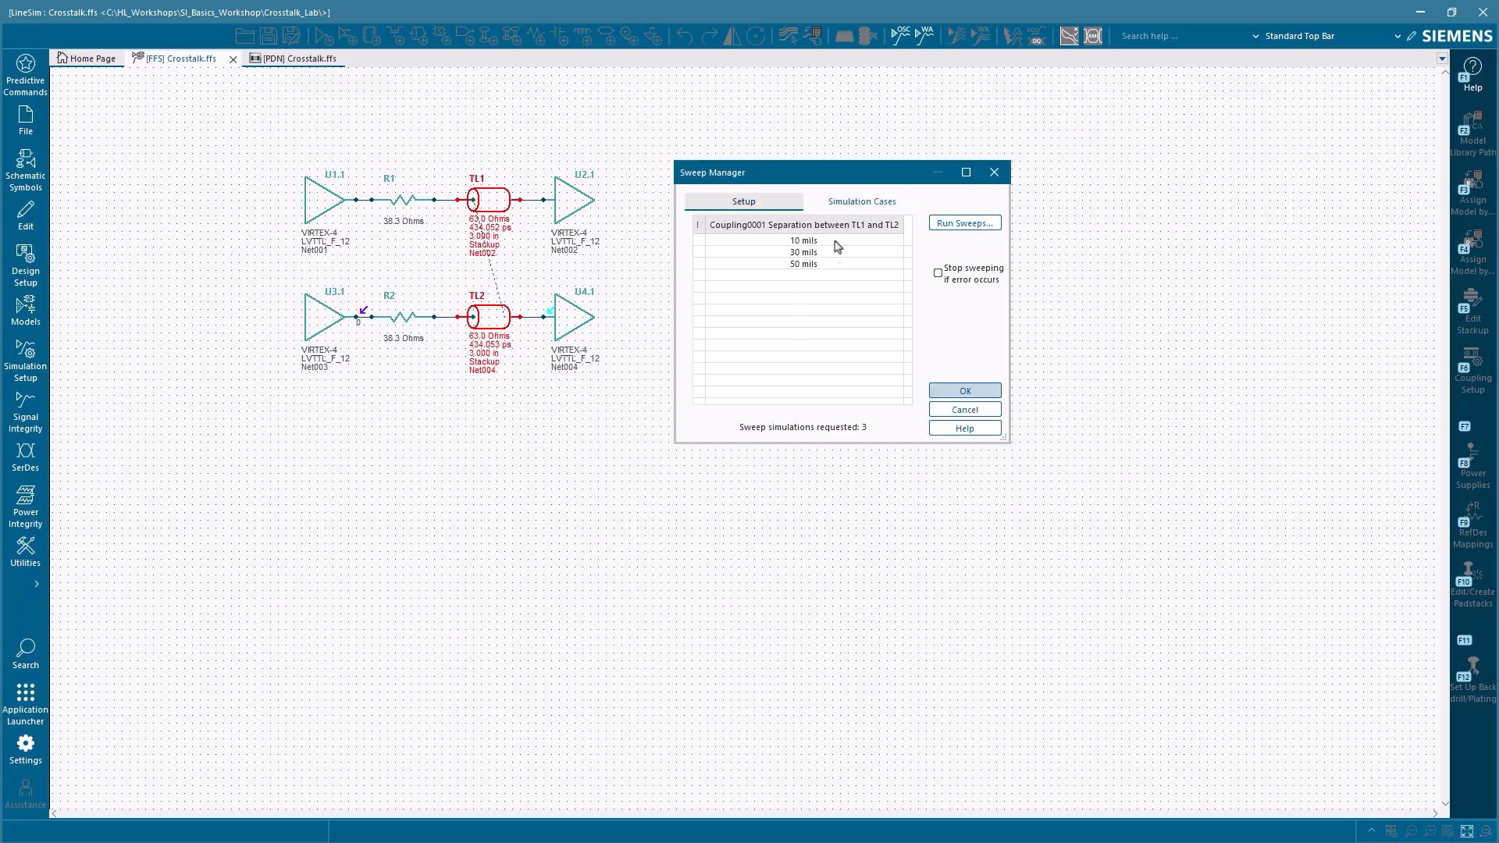
pyautogui.click(958, 224)
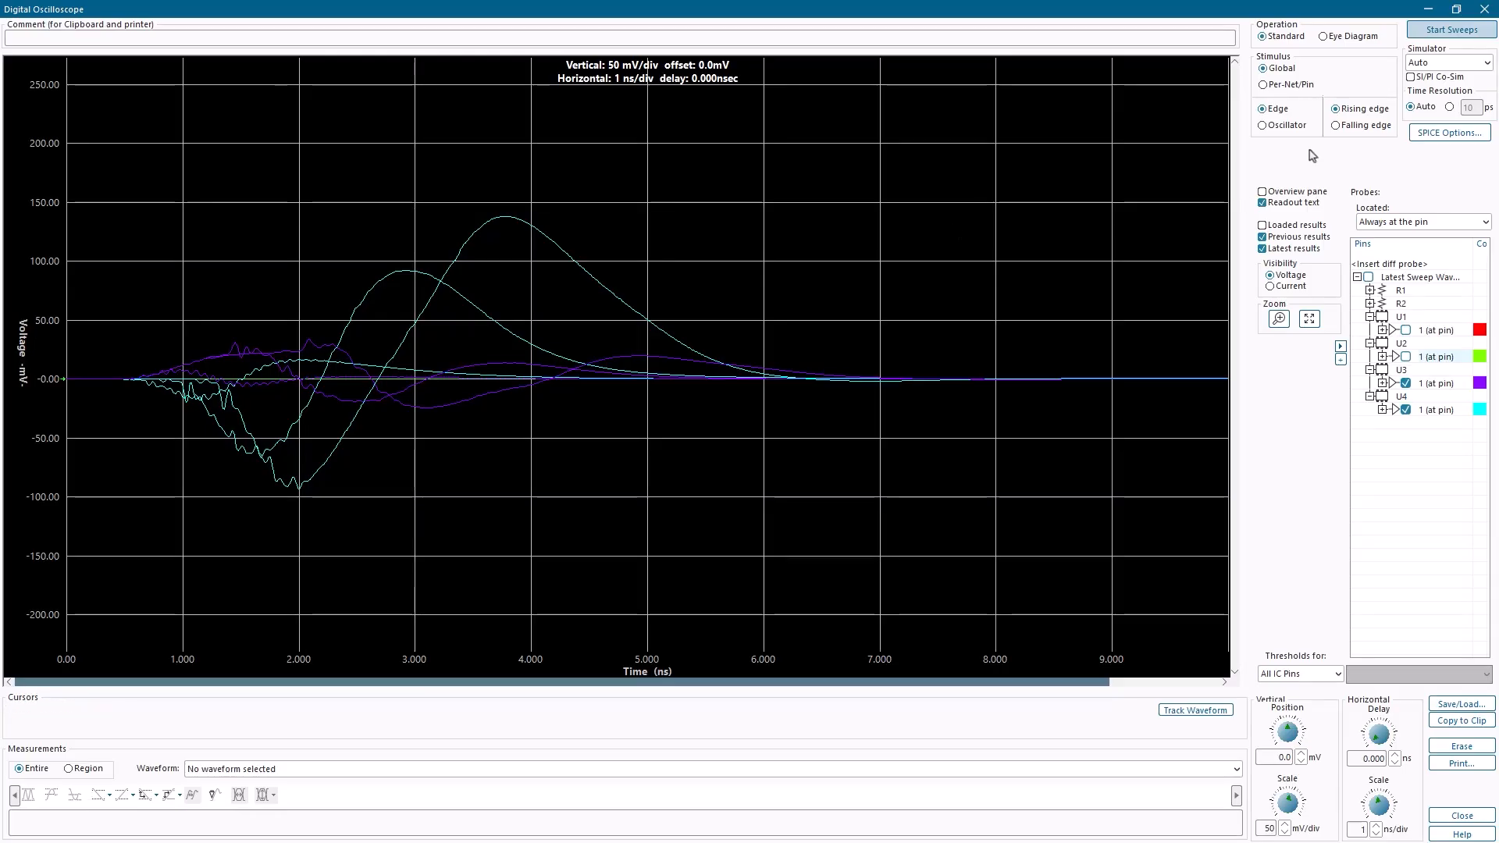
pyautogui.click(1434, 31)
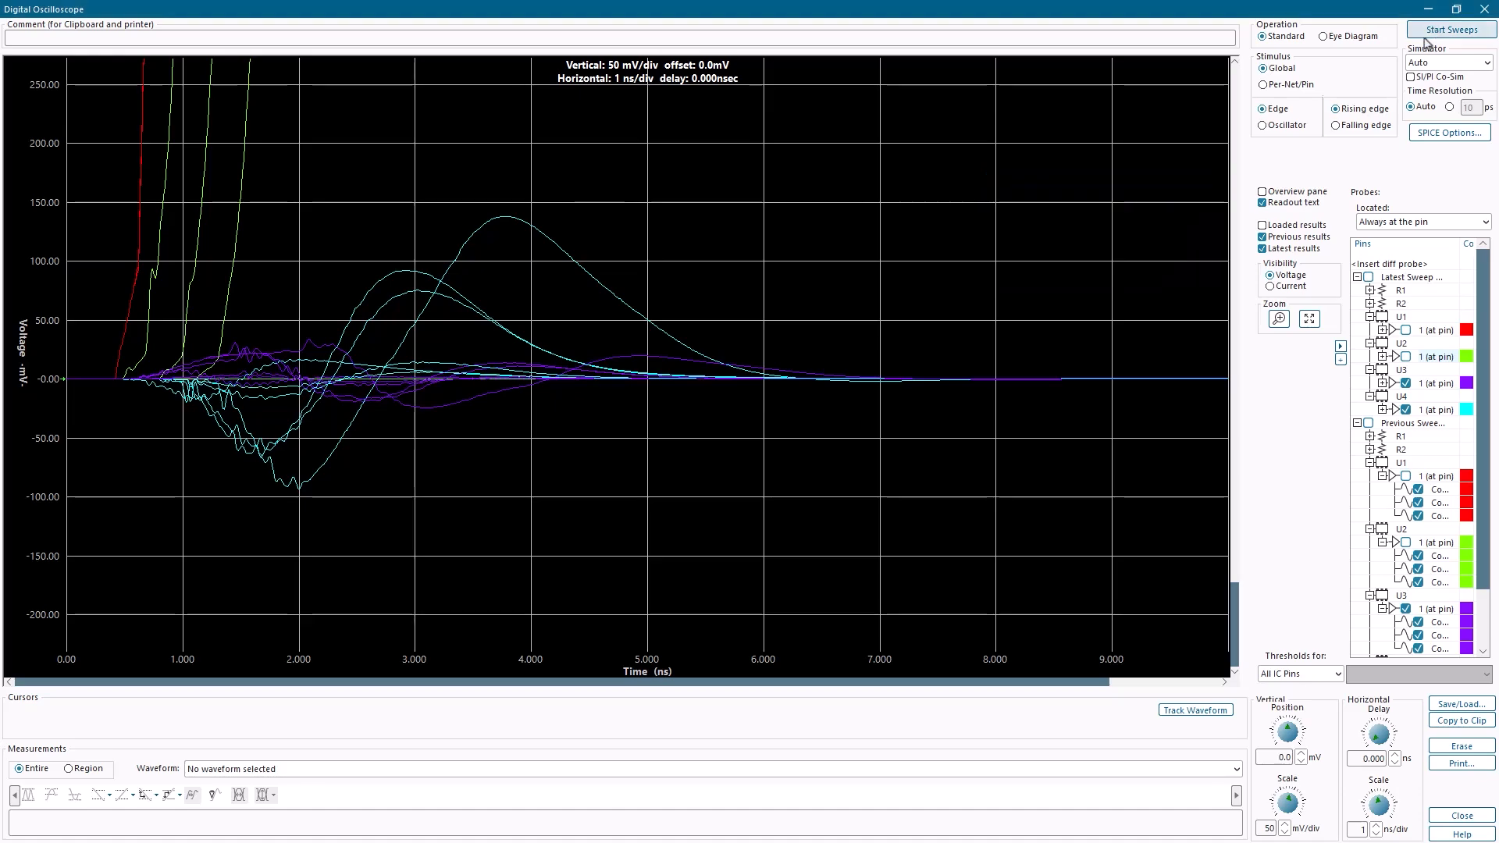
pyautogui.click(1262, 236)
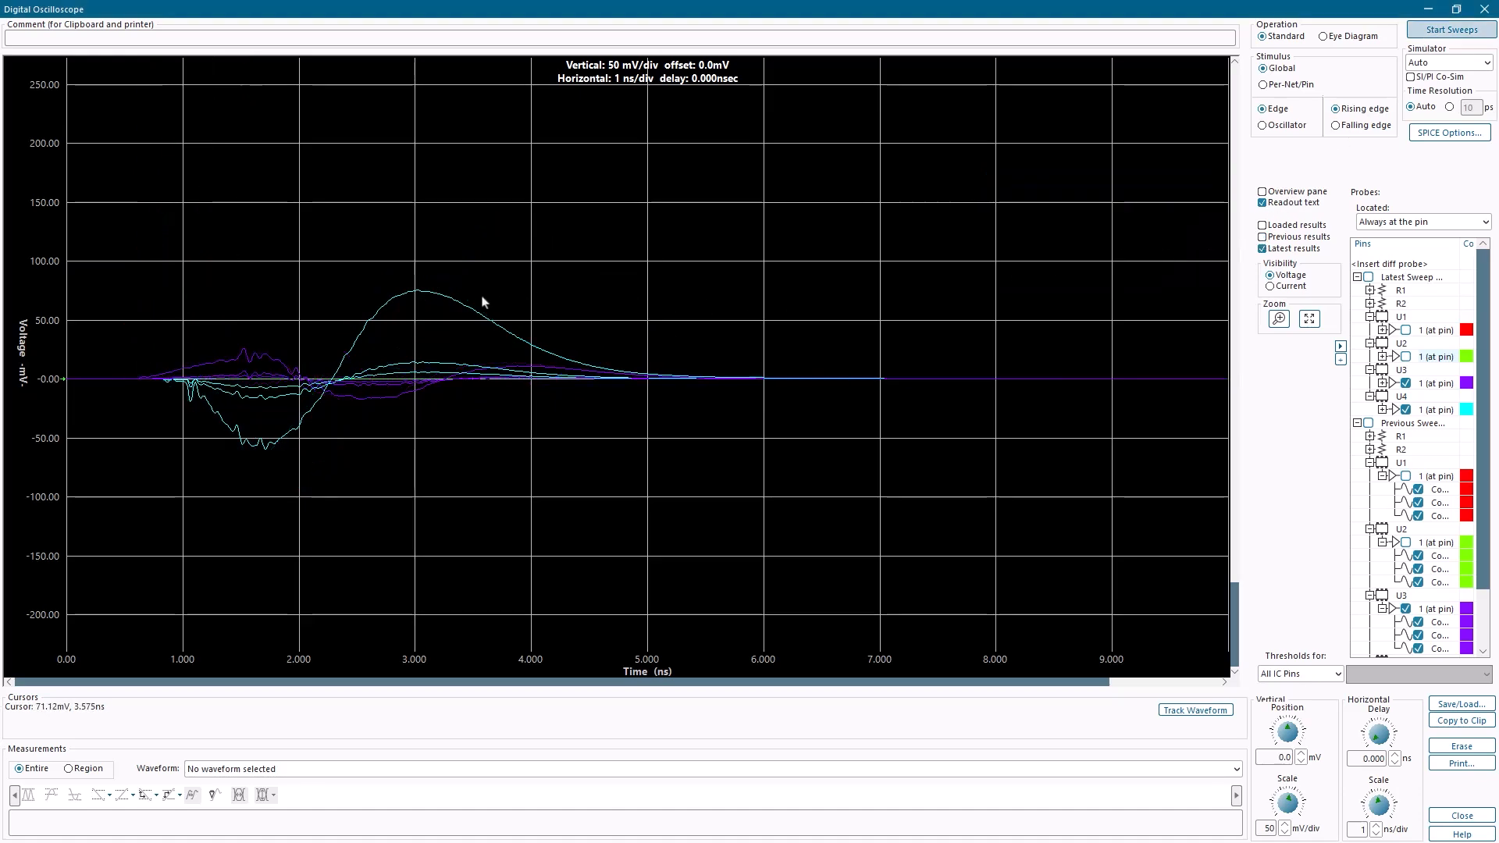
pyautogui.moveTo(420, 294)
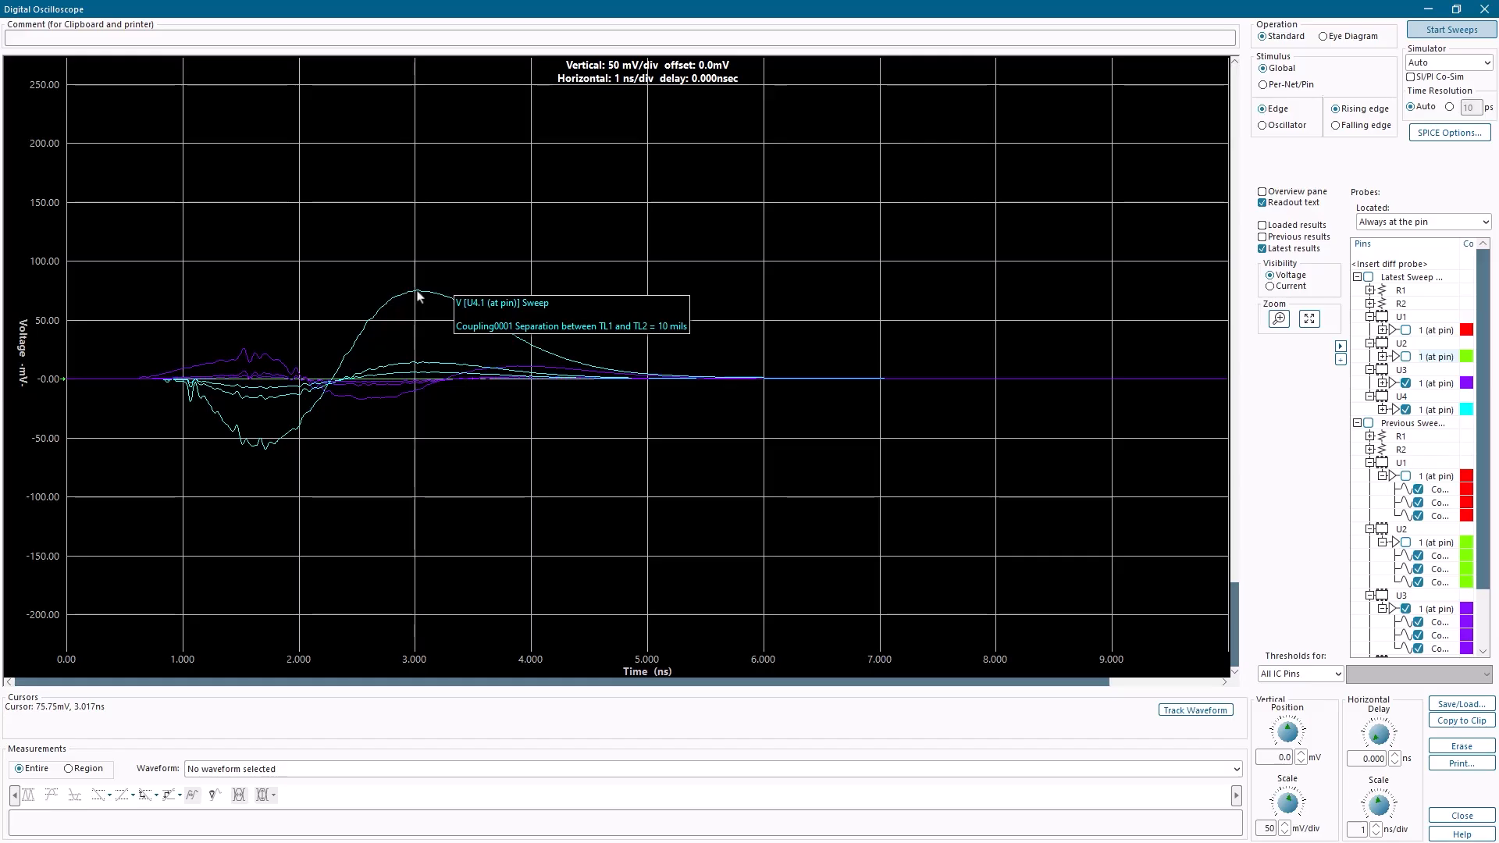
# Step: Leave the oscilloscope, open transmission line TL1 for editing and plot its differential-mode fields with the field solver
pyautogui.click(1428, 9)
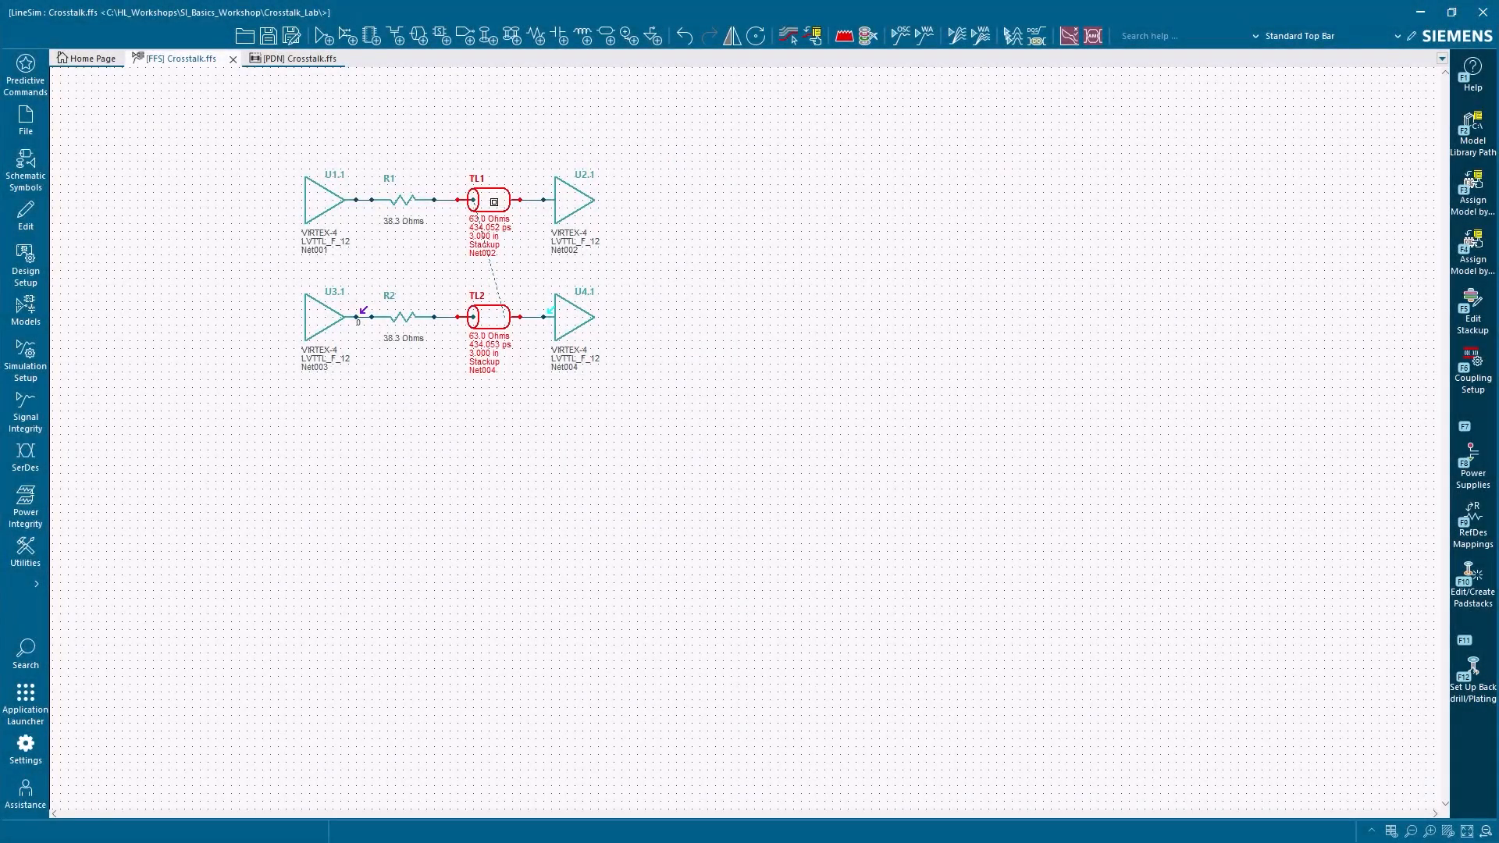
pyautogui.doubleClick(494, 202)
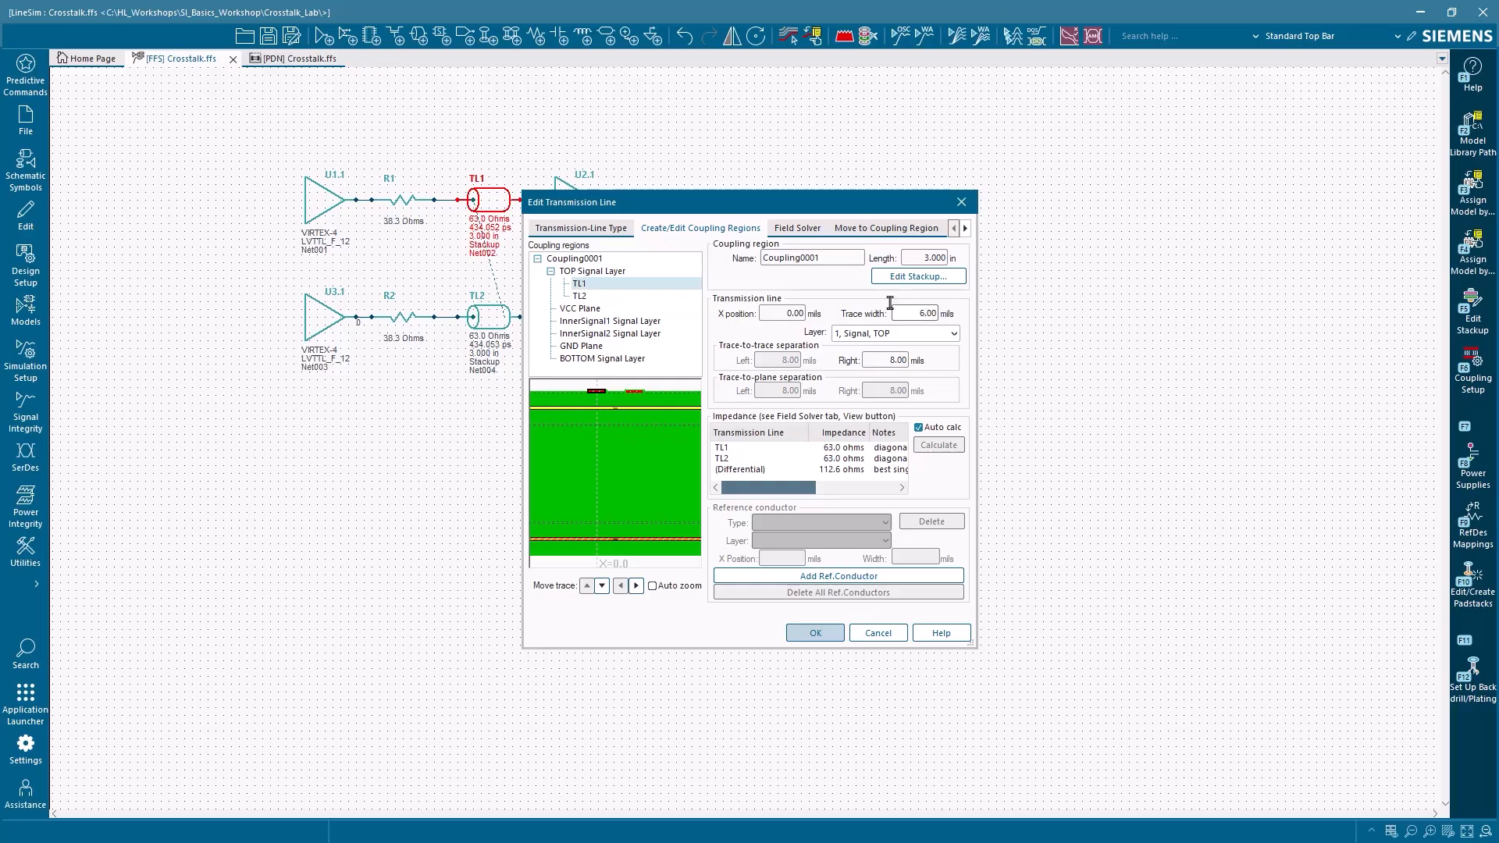
pyautogui.click(797, 228)
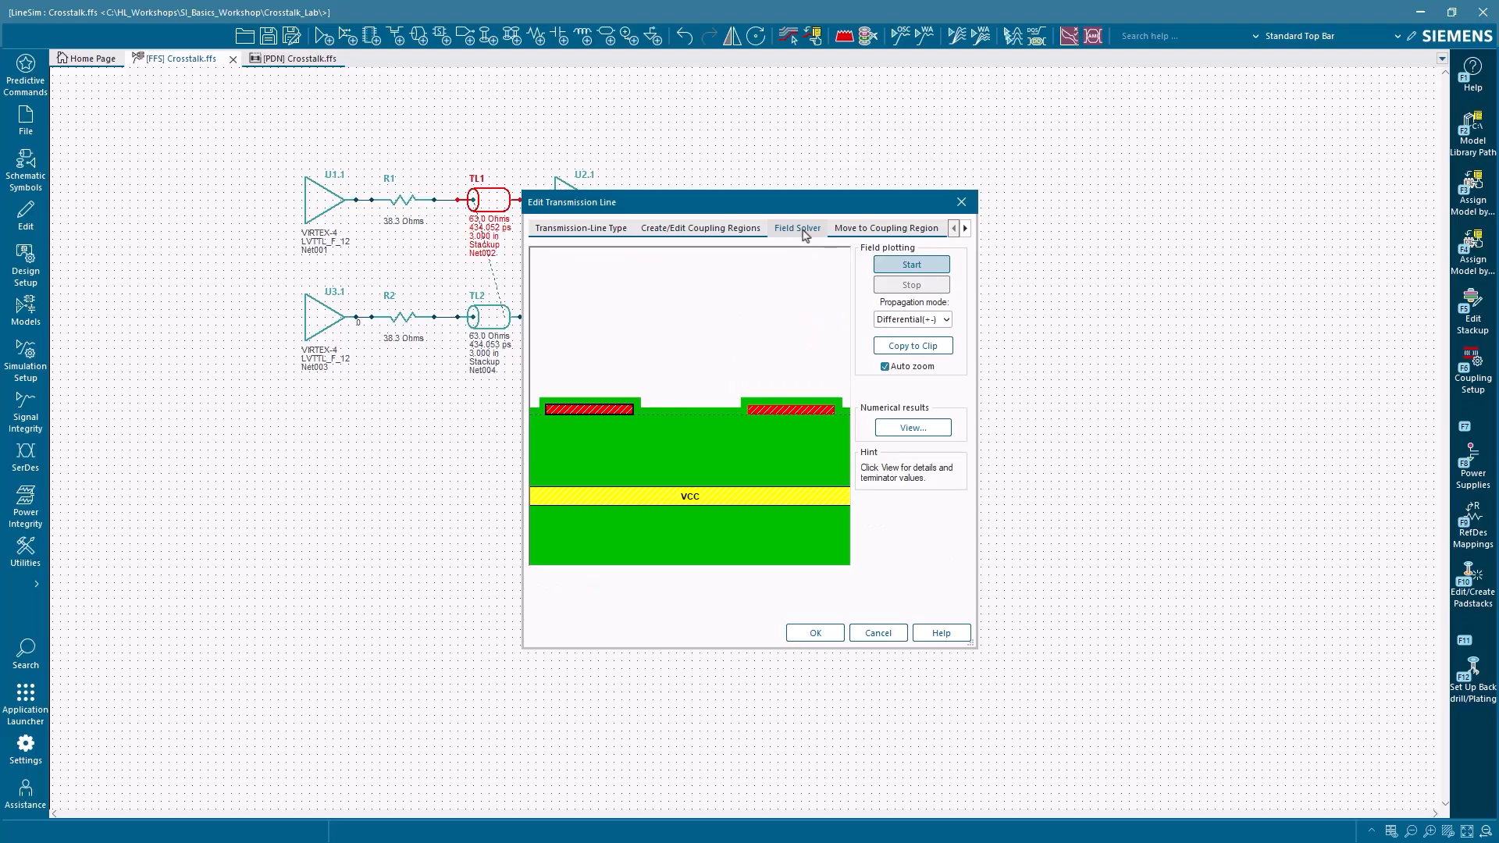
pyautogui.click(925, 268)
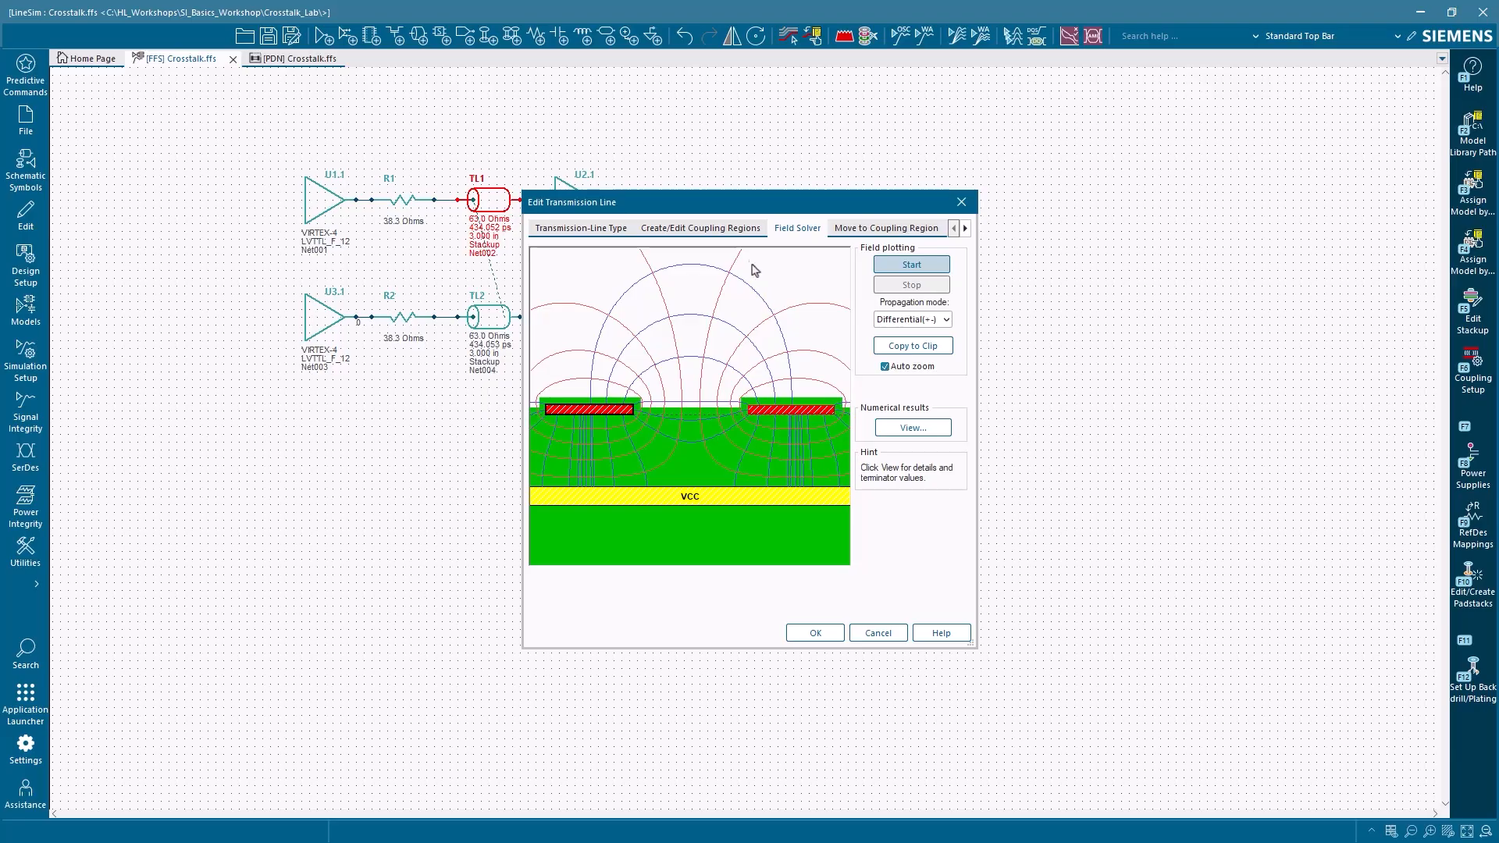
# Step: Set TL1's right trace-to-trace separation to 18 mils in the coupling region
pyautogui.click(747, 239)
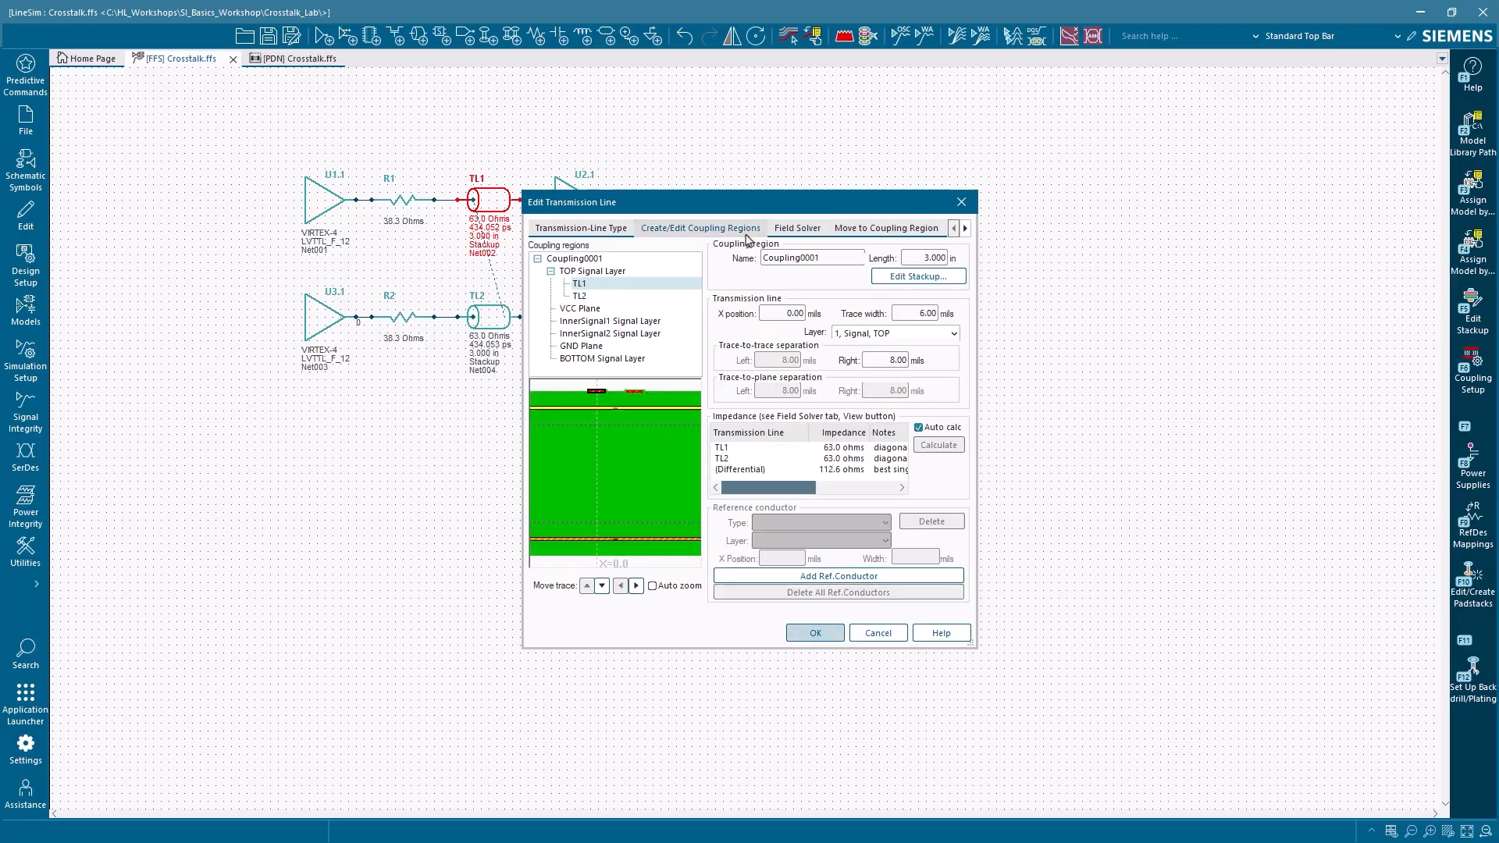
pyautogui.click(884, 359)
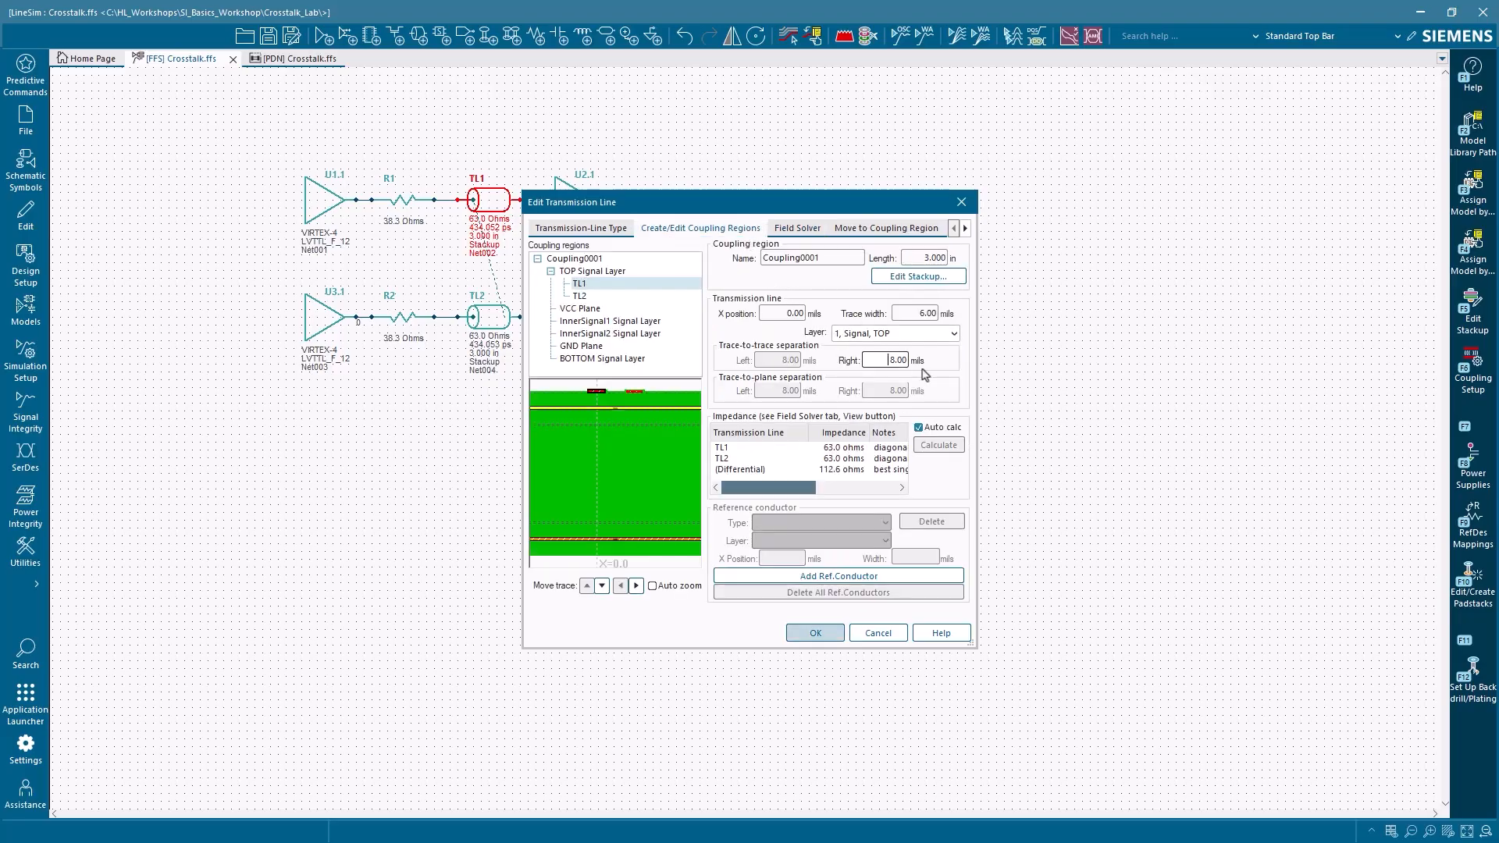
pyautogui.write('1')
pyautogui.click(914, 314)
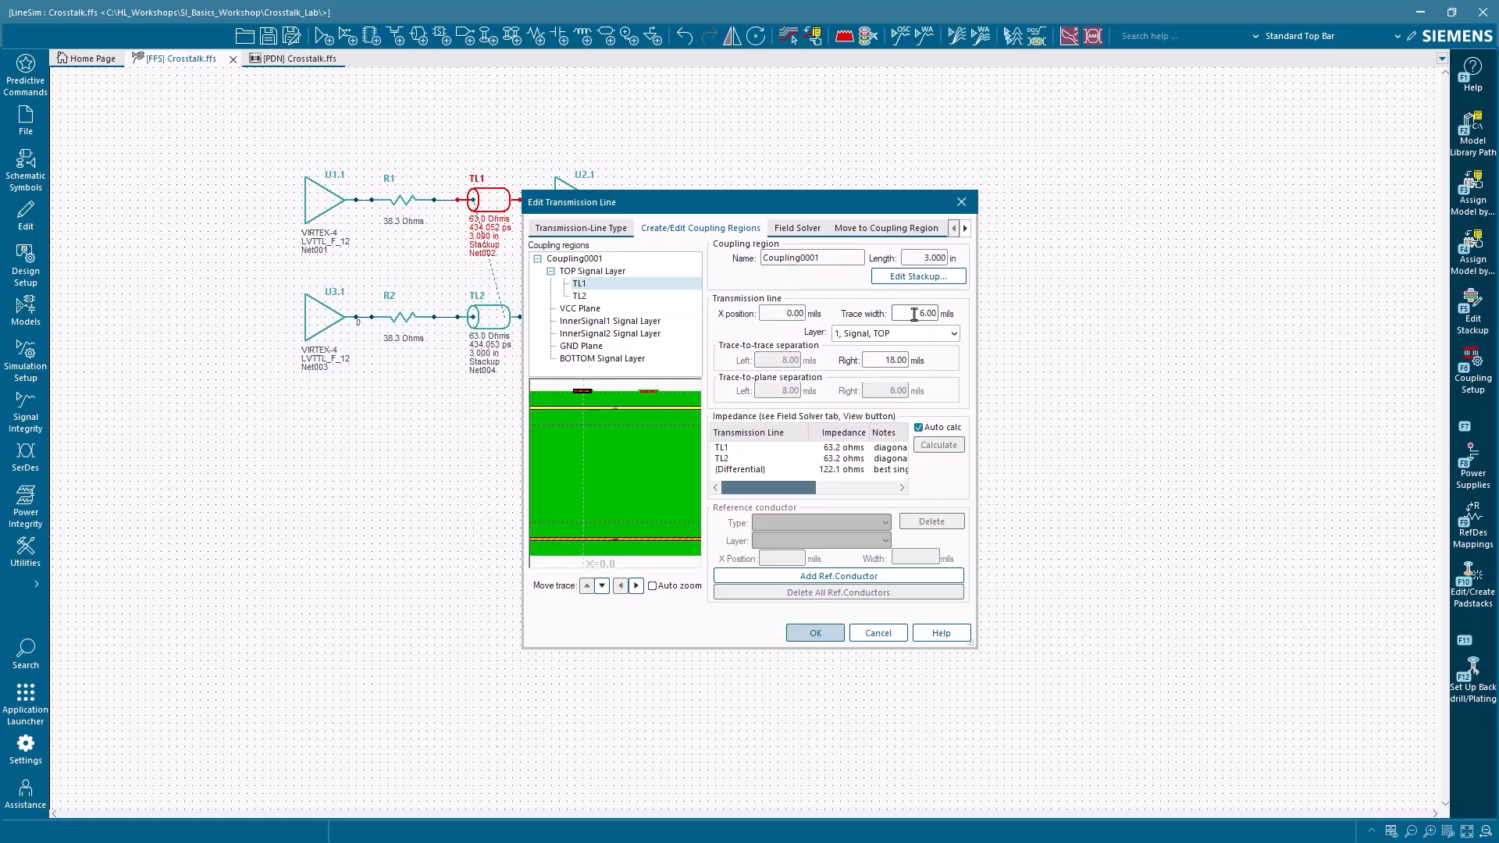
# Step: Plot the differential-mode fields of TL1 and TL2 at 18 mils separation with the field solver, and close the transmission line editor without saving
pyautogui.click(796, 228)
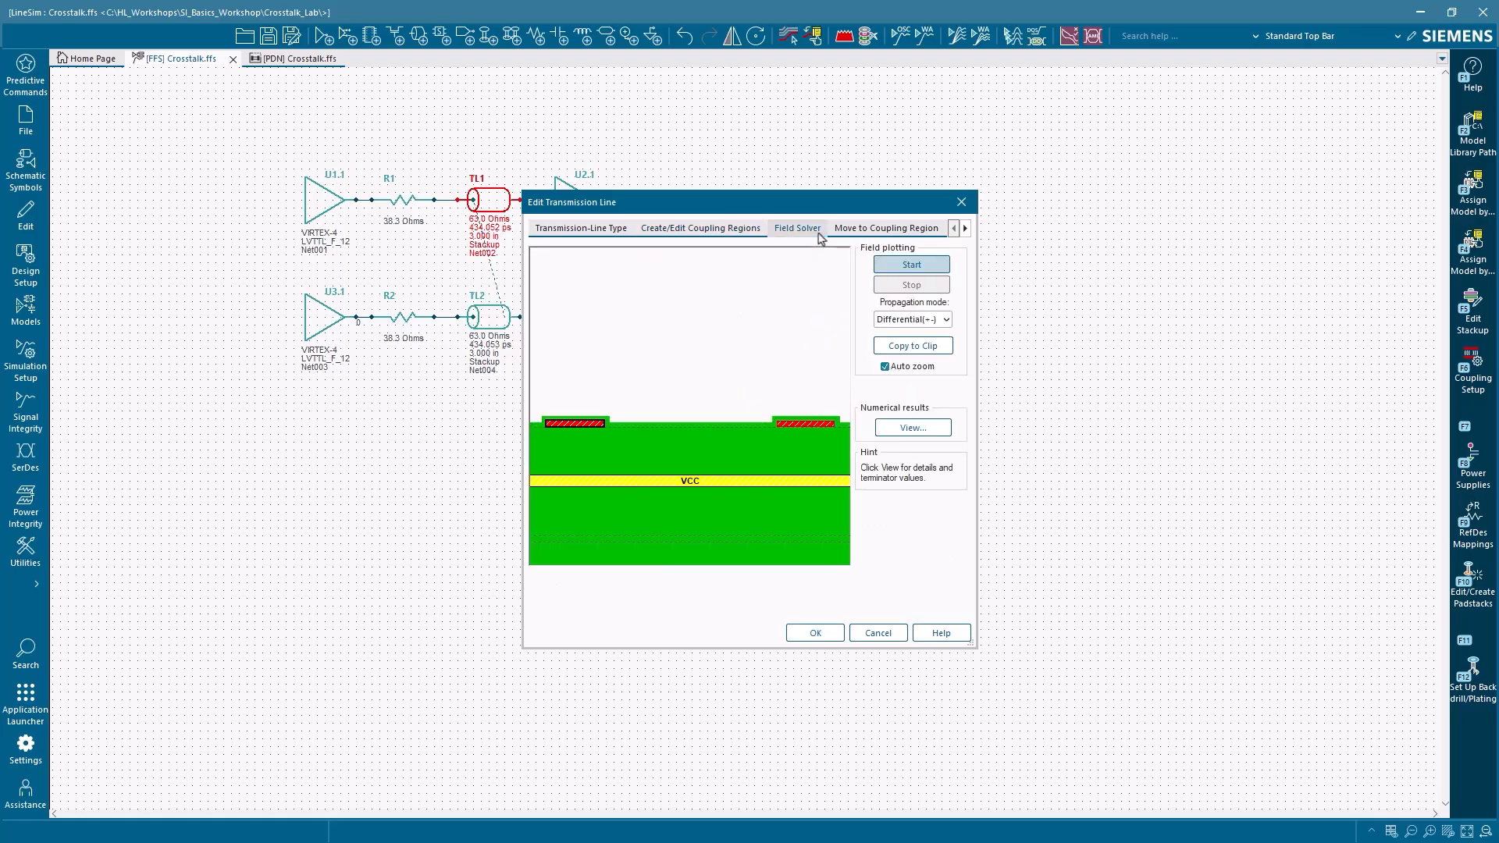
pyautogui.click(934, 267)
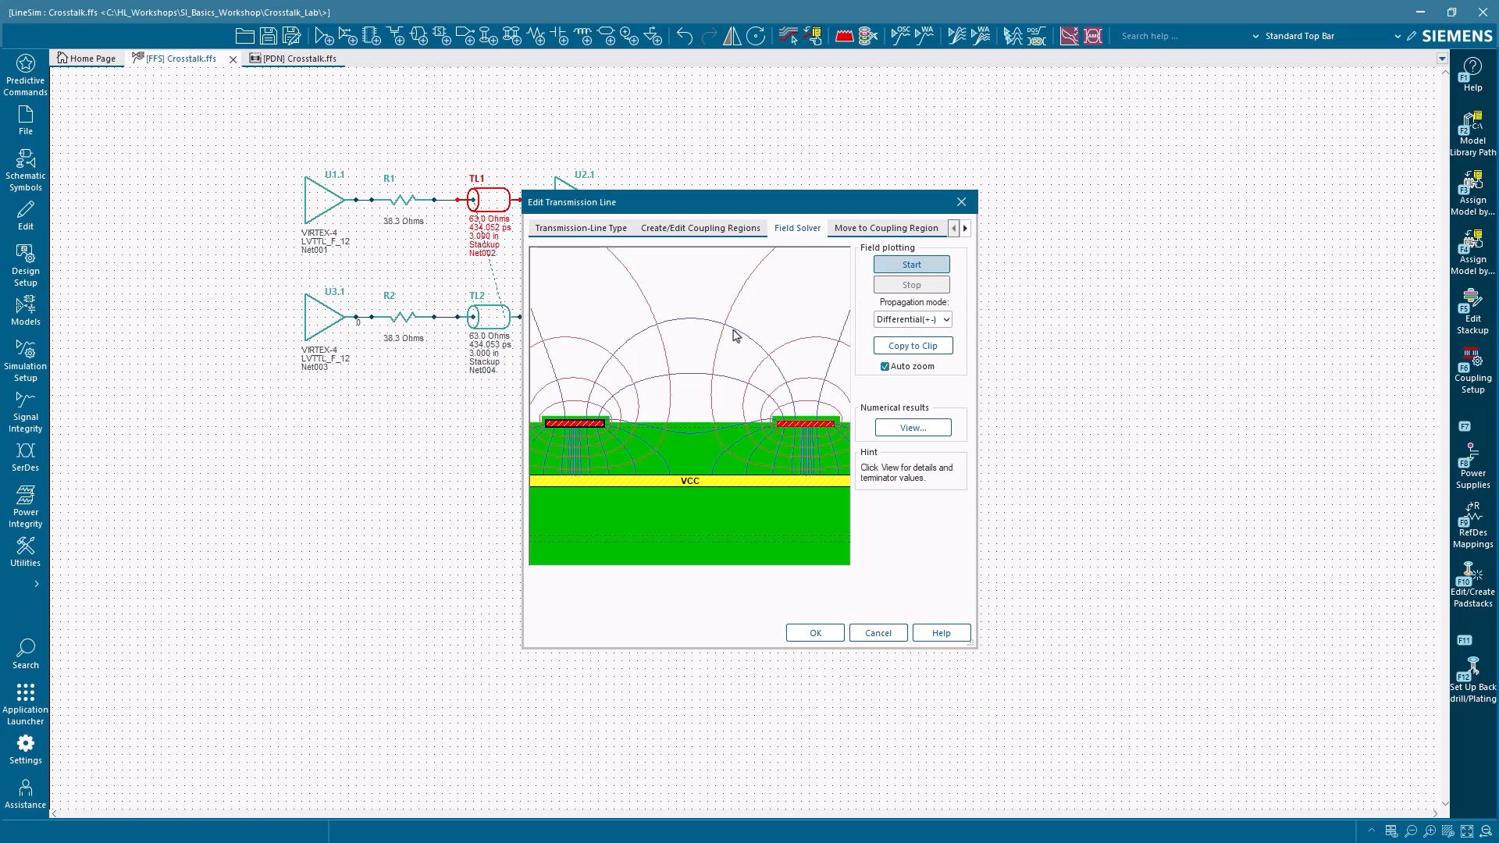
pyautogui.press('Escape')
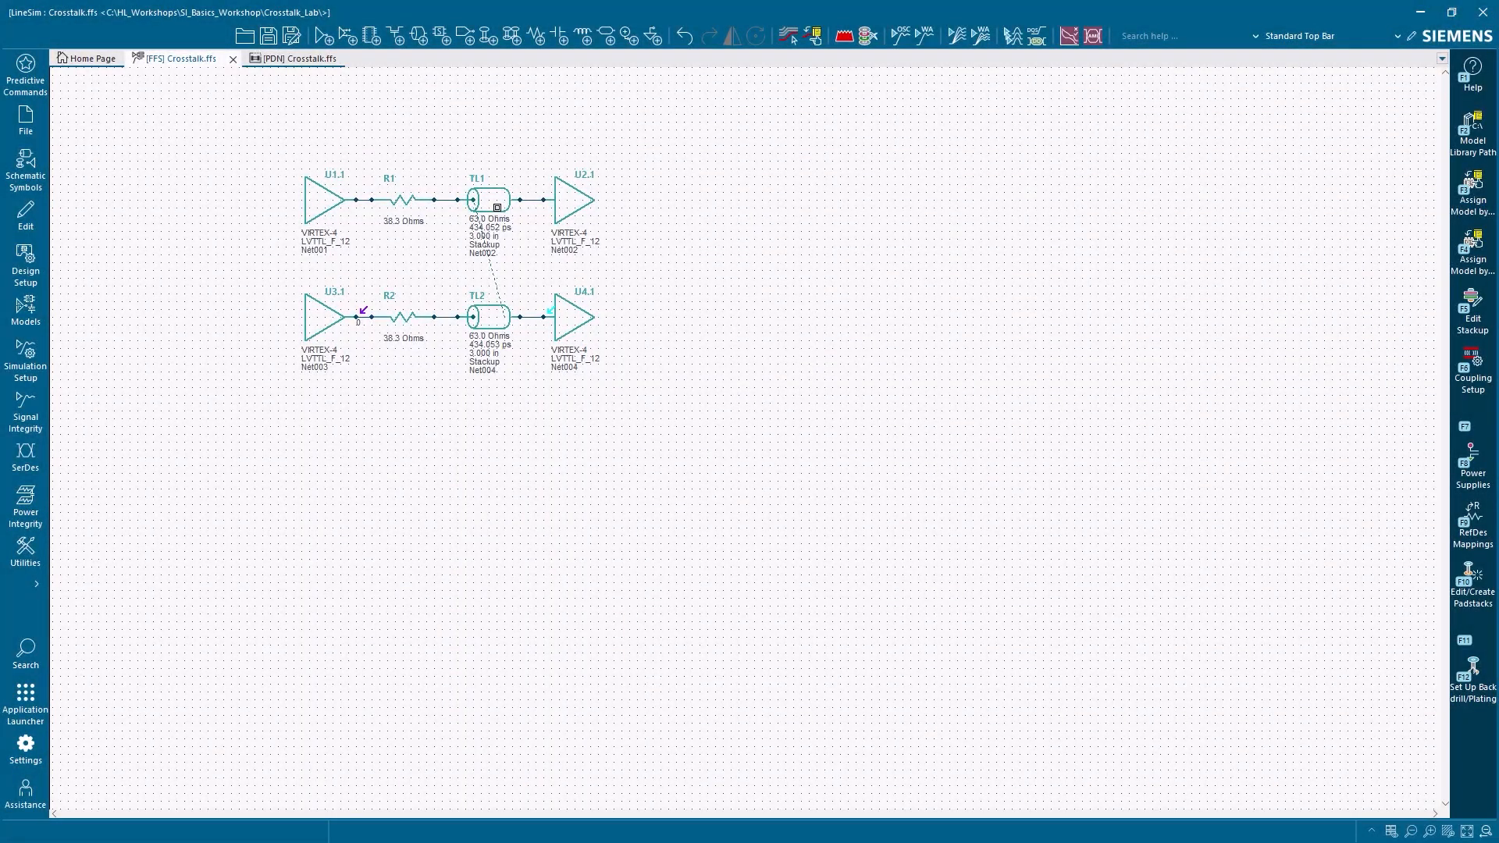
# Step: Reopen transmission line TL1 for editing and move both TL1 and TL2 to layer 3, Signal, InnerSignal1
pyautogui.doubleClick(496, 207)
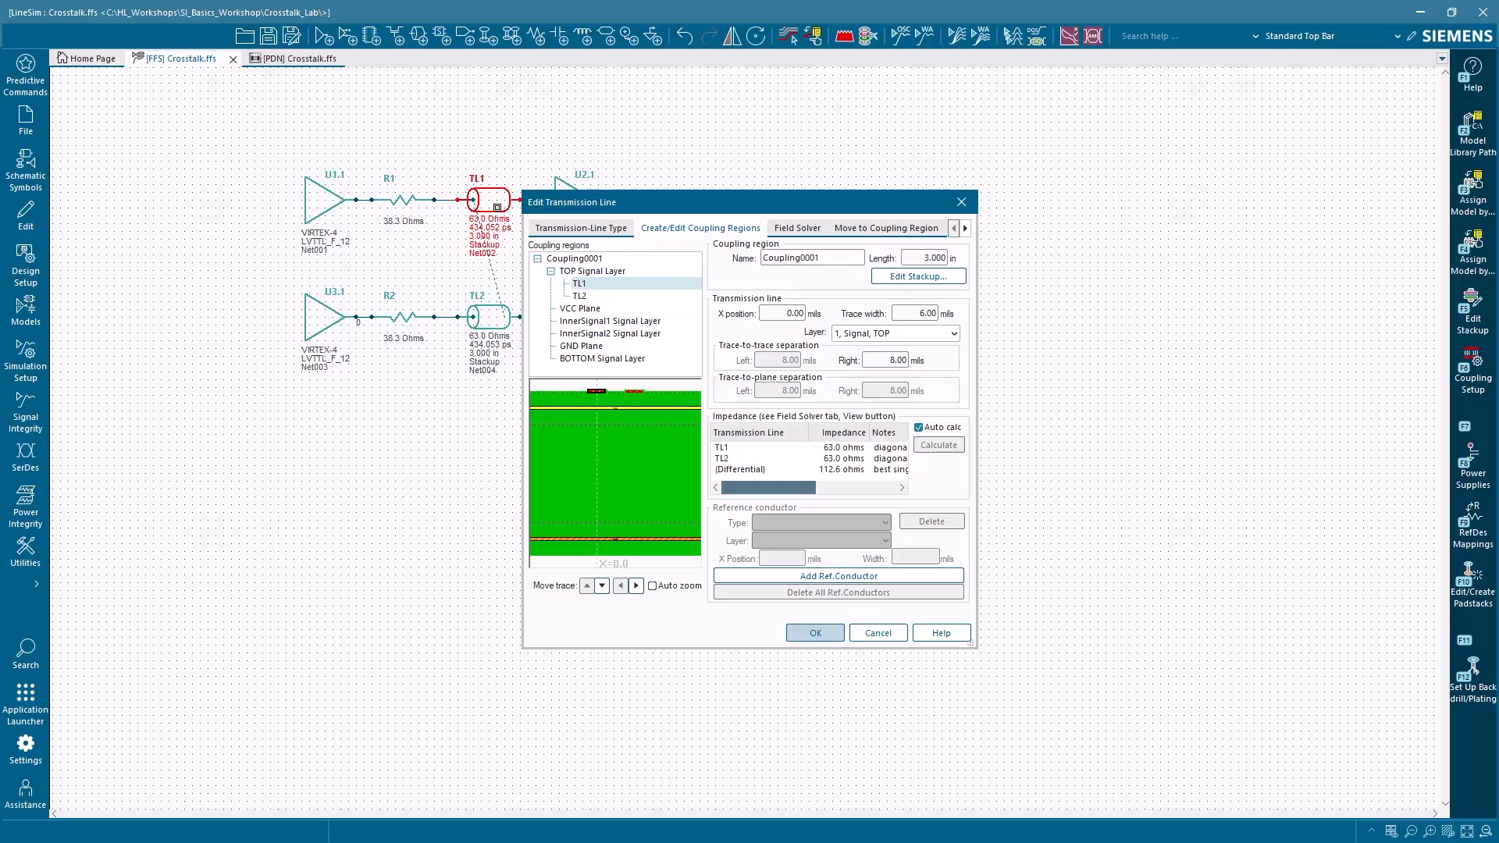
pyautogui.click(953, 334)
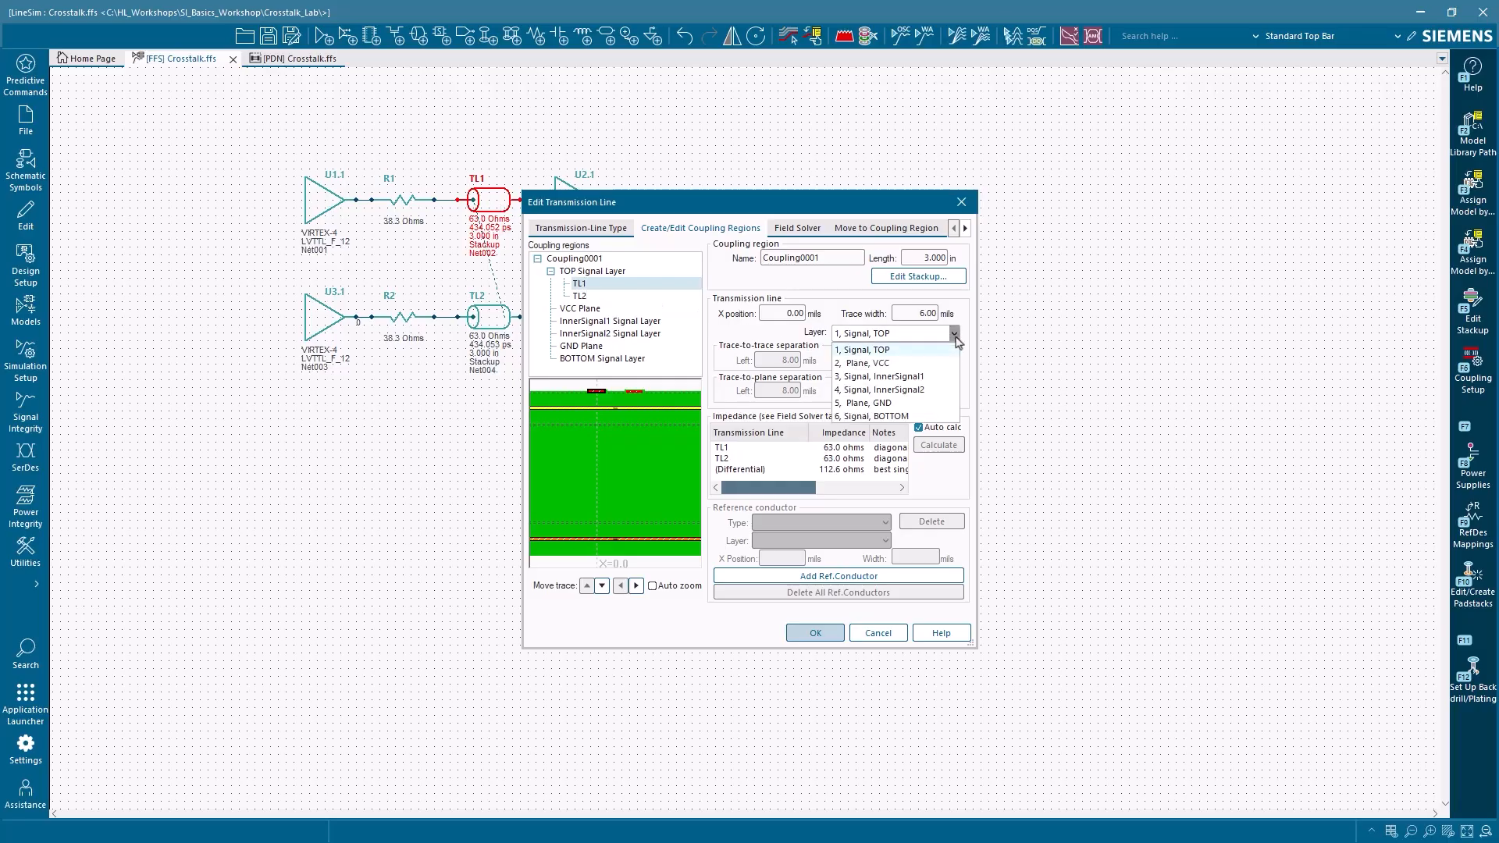
pyautogui.click(941, 380)
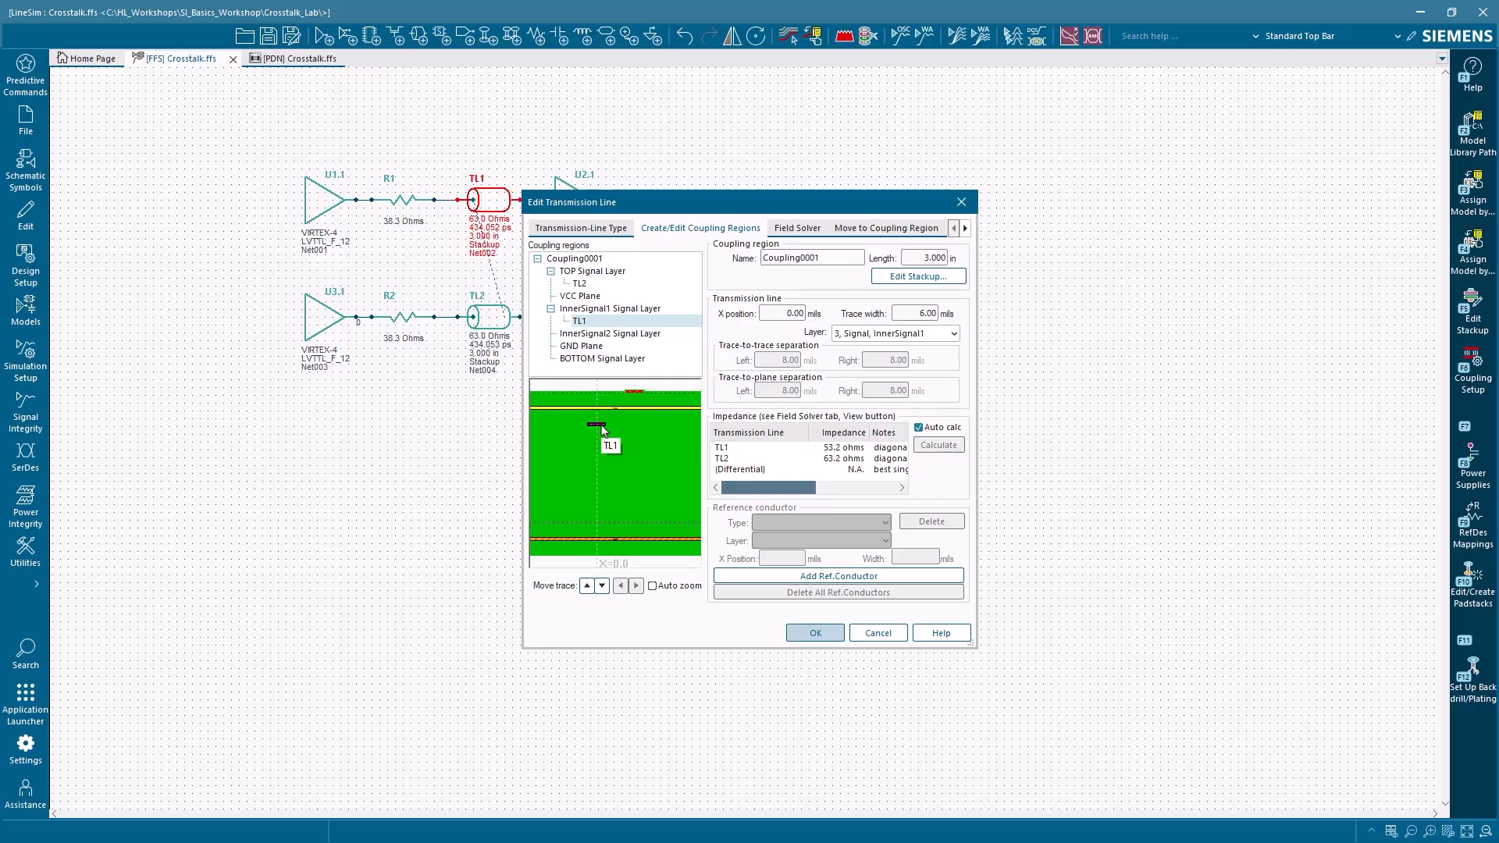
pyautogui.click(603, 283)
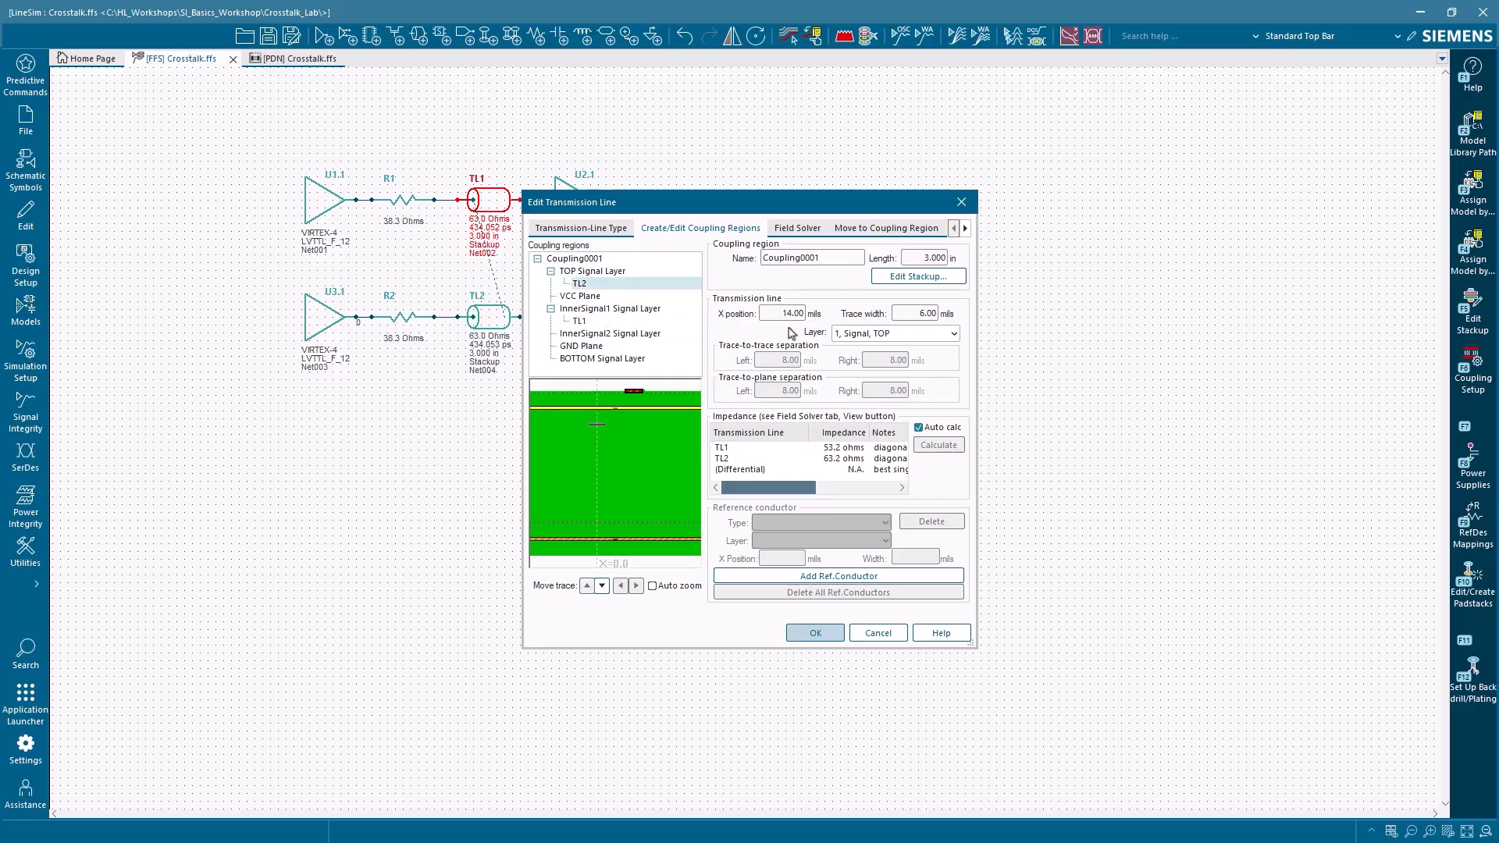
pyautogui.click(936, 334)
pyautogui.click(936, 384)
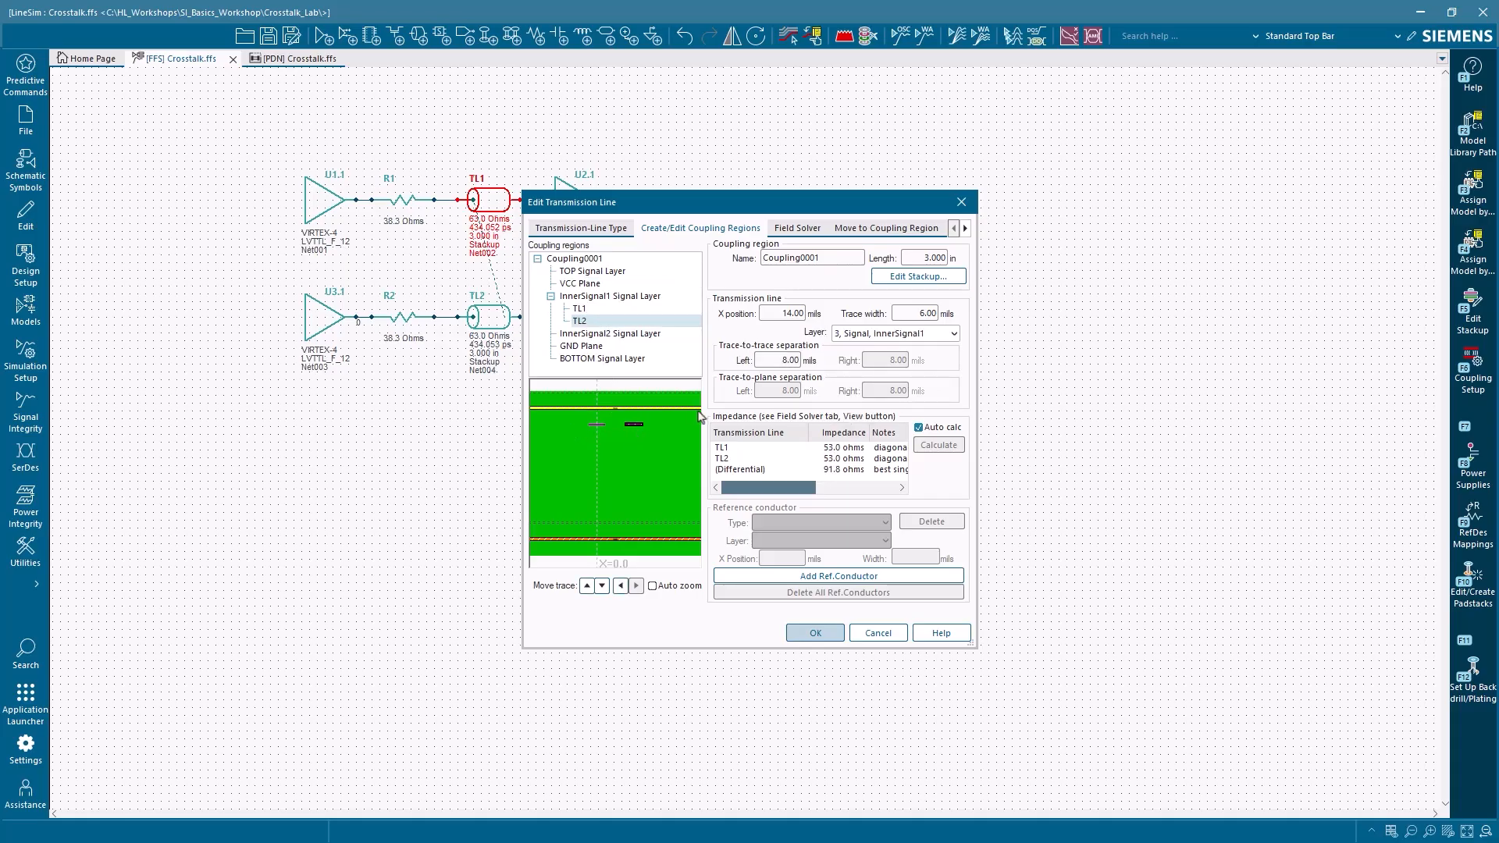
# Step: Select TL1 in the coupling region and plot the common-mode fields of the inner-layer traces with the field solver
pyautogui.click(625, 309)
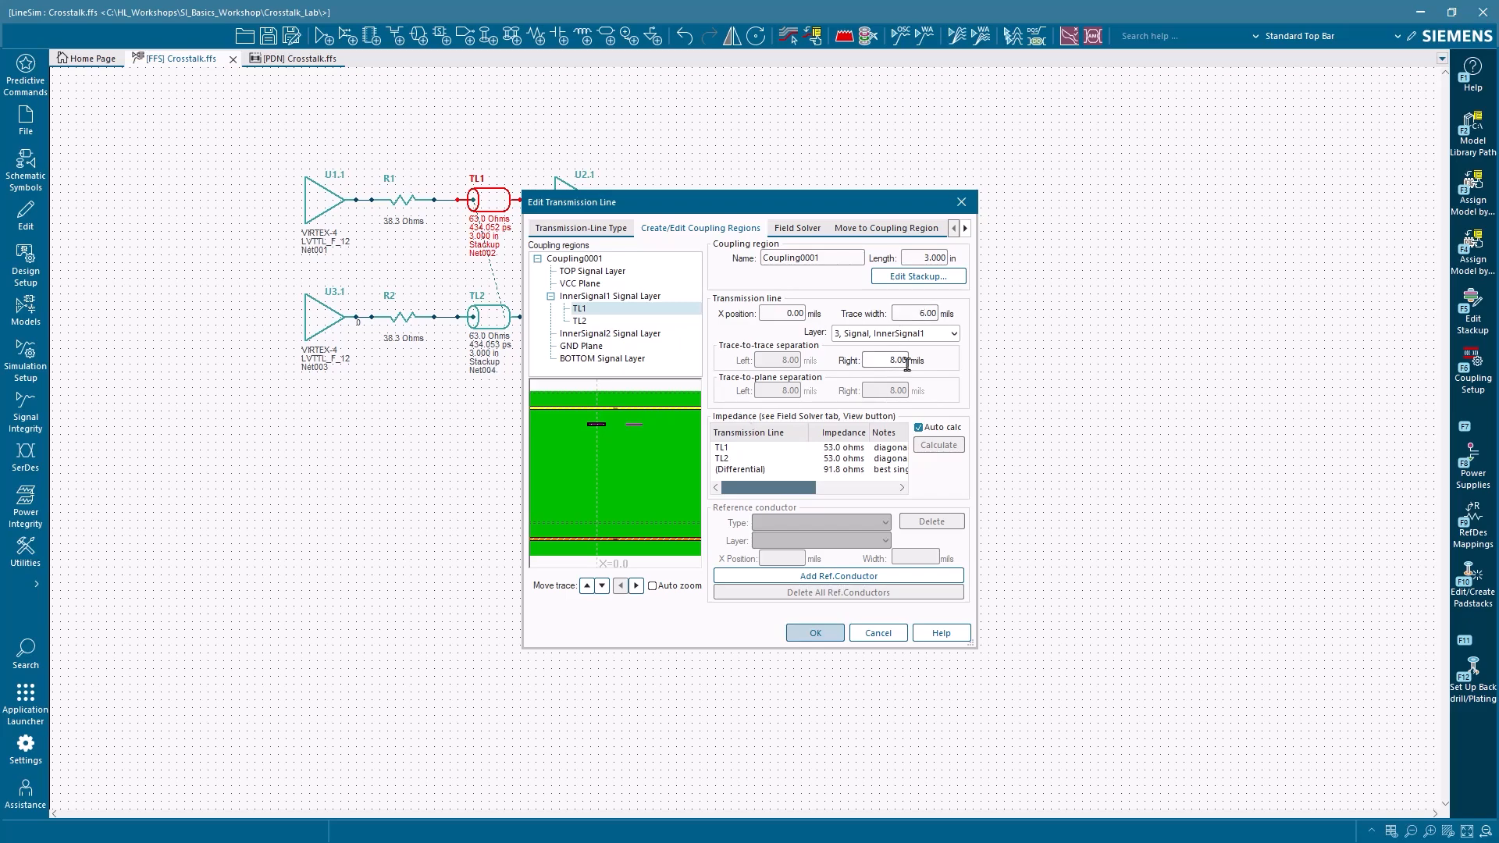
pyautogui.click(797, 227)
pyautogui.click(907, 266)
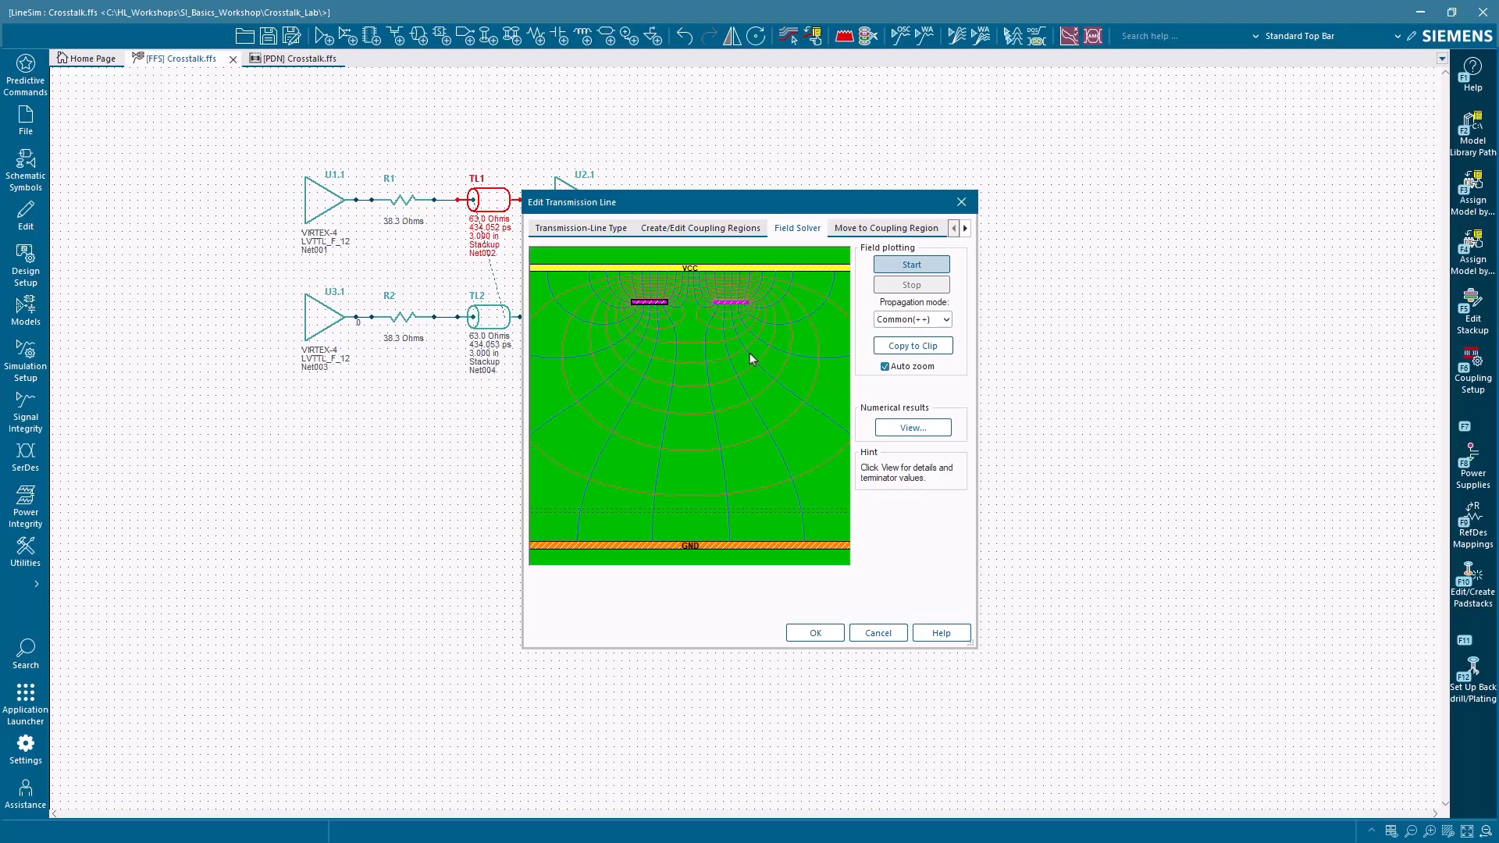
# Step: Set the right trace-to-trace separation of TL1 on InnerSignal1 to 18 mils
pyautogui.click(732, 230)
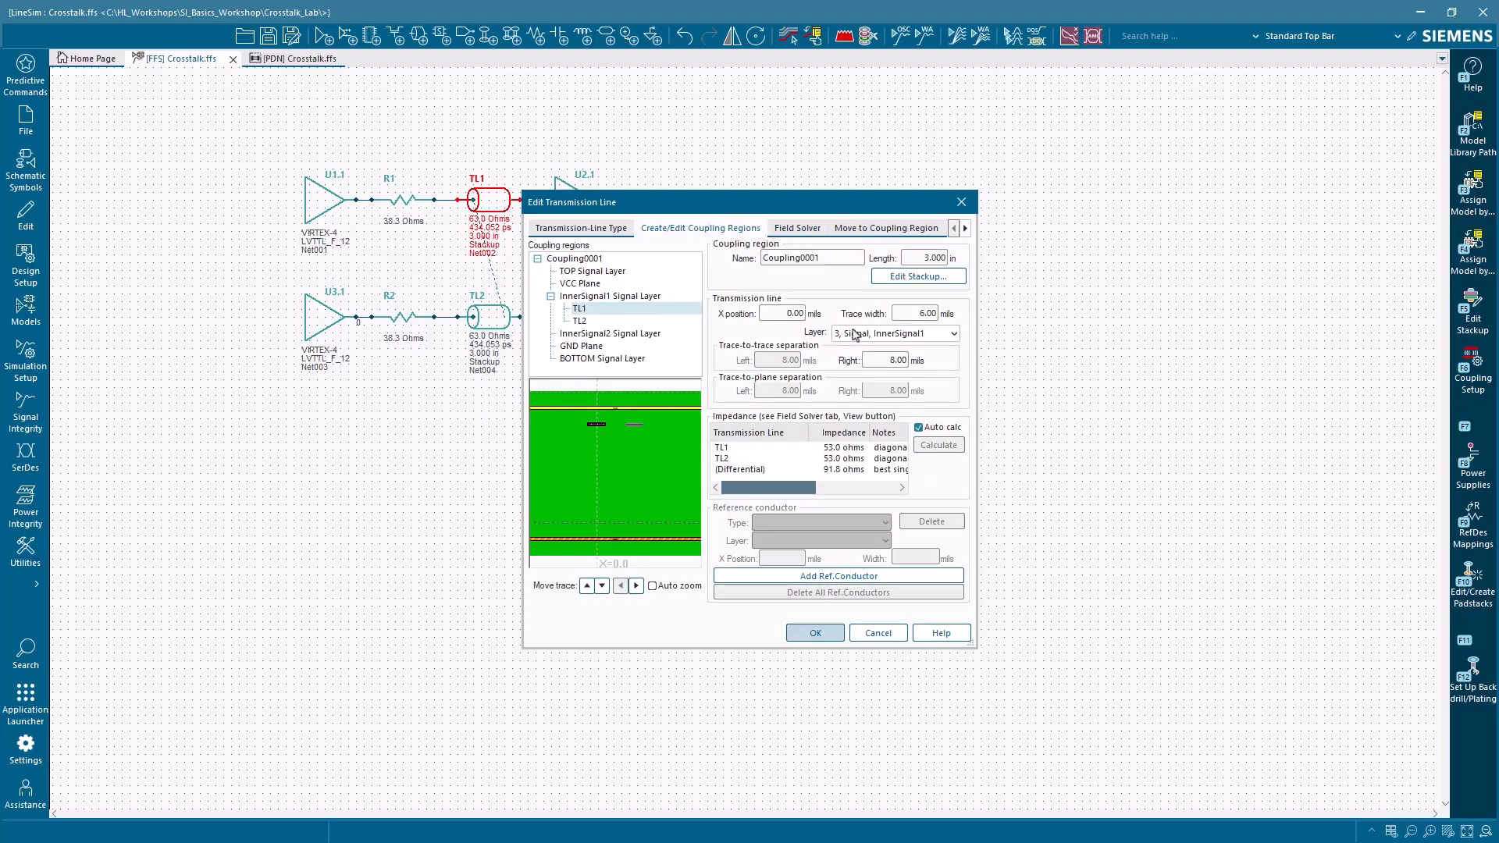
pyautogui.click(889, 360)
pyautogui.write('1')
pyautogui.click(905, 313)
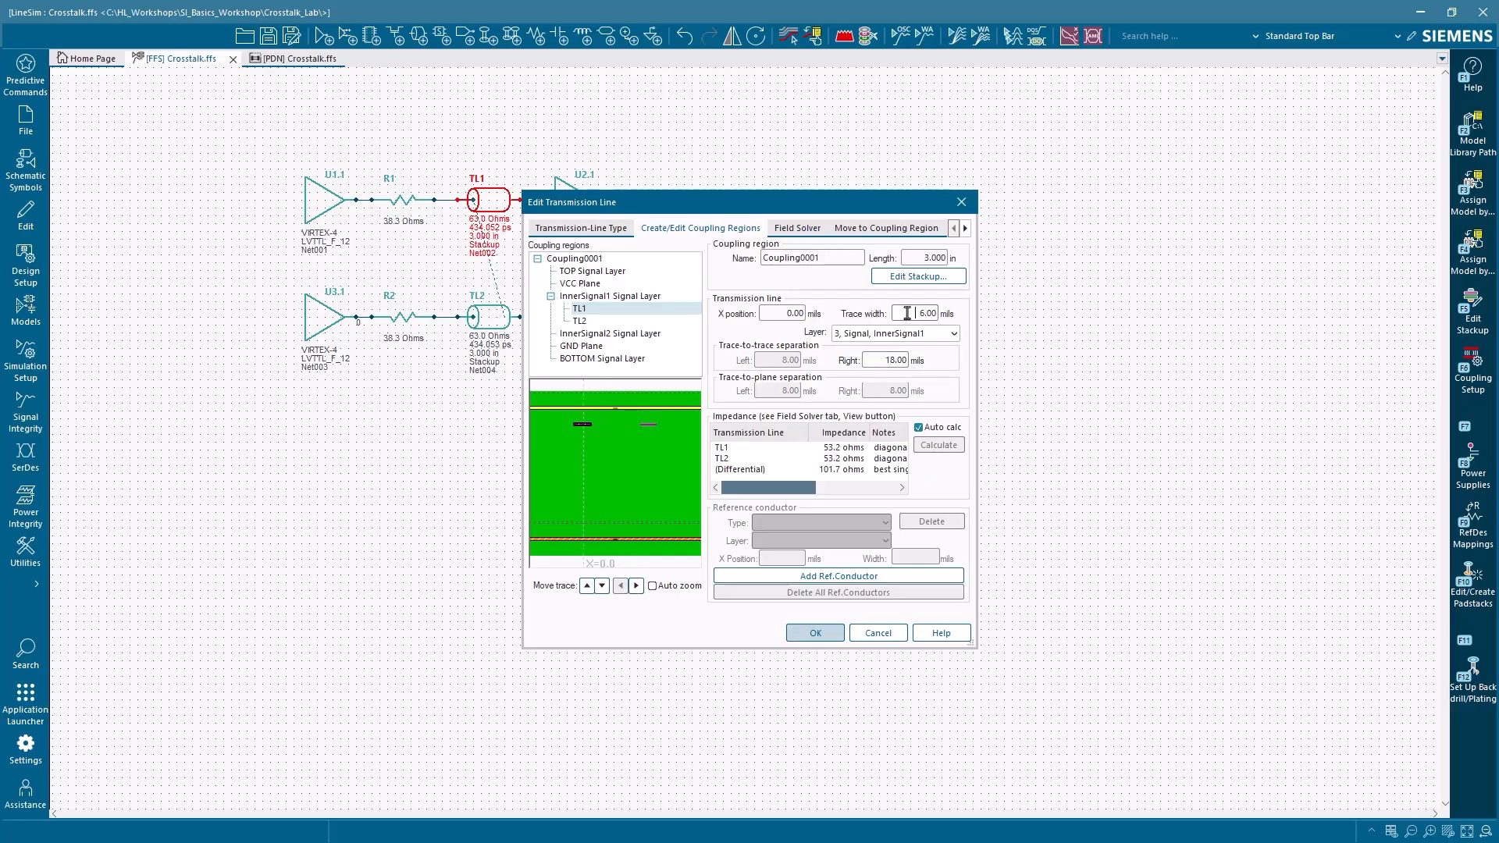
# Step: Plot the differential-mode fields of the inner-layer traces and close the transmission line editor without saving
pyautogui.click(811, 229)
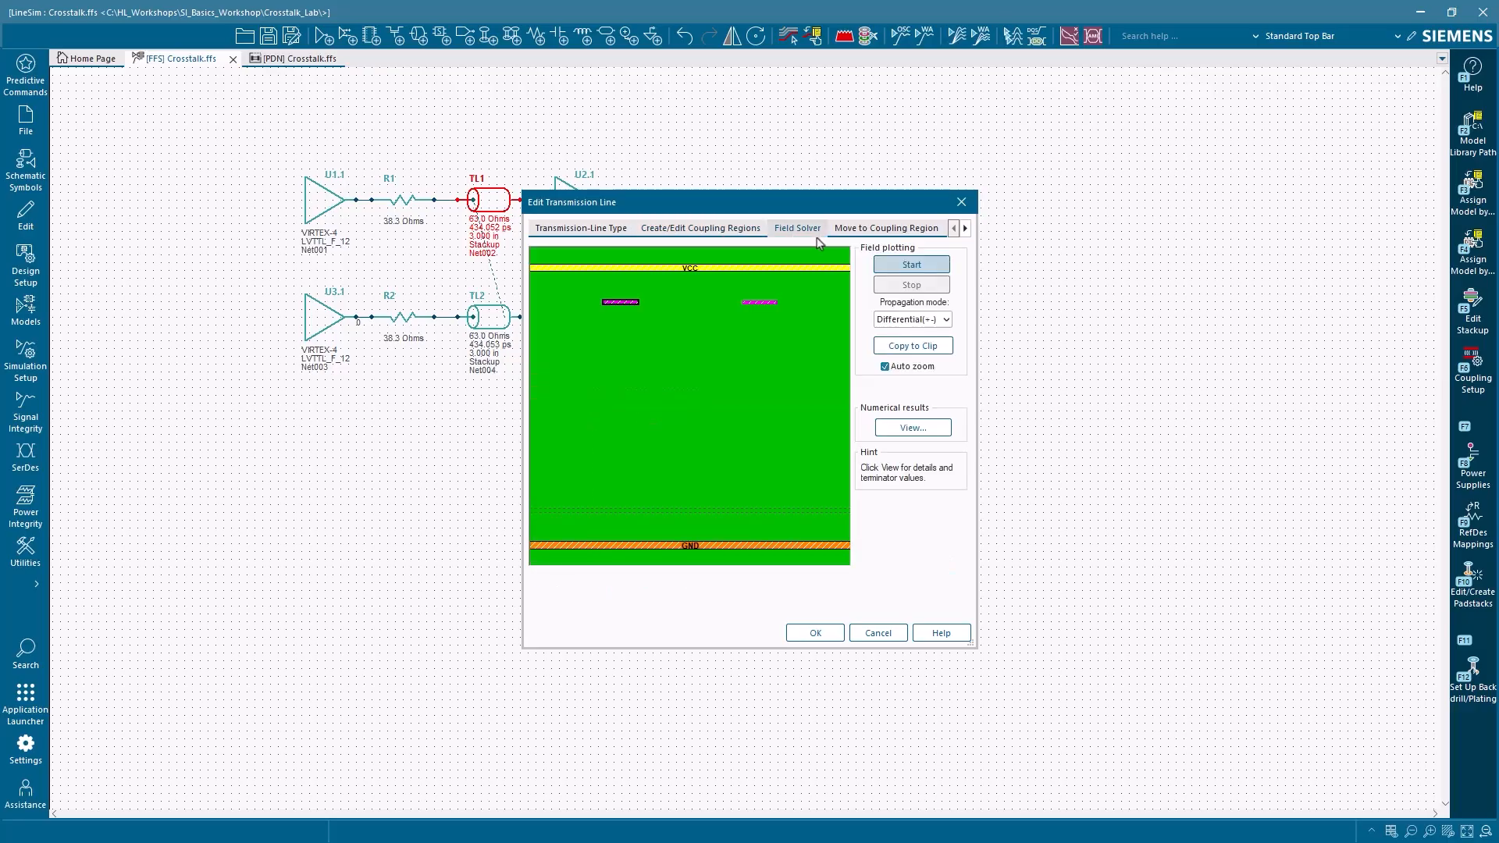
pyautogui.click(918, 268)
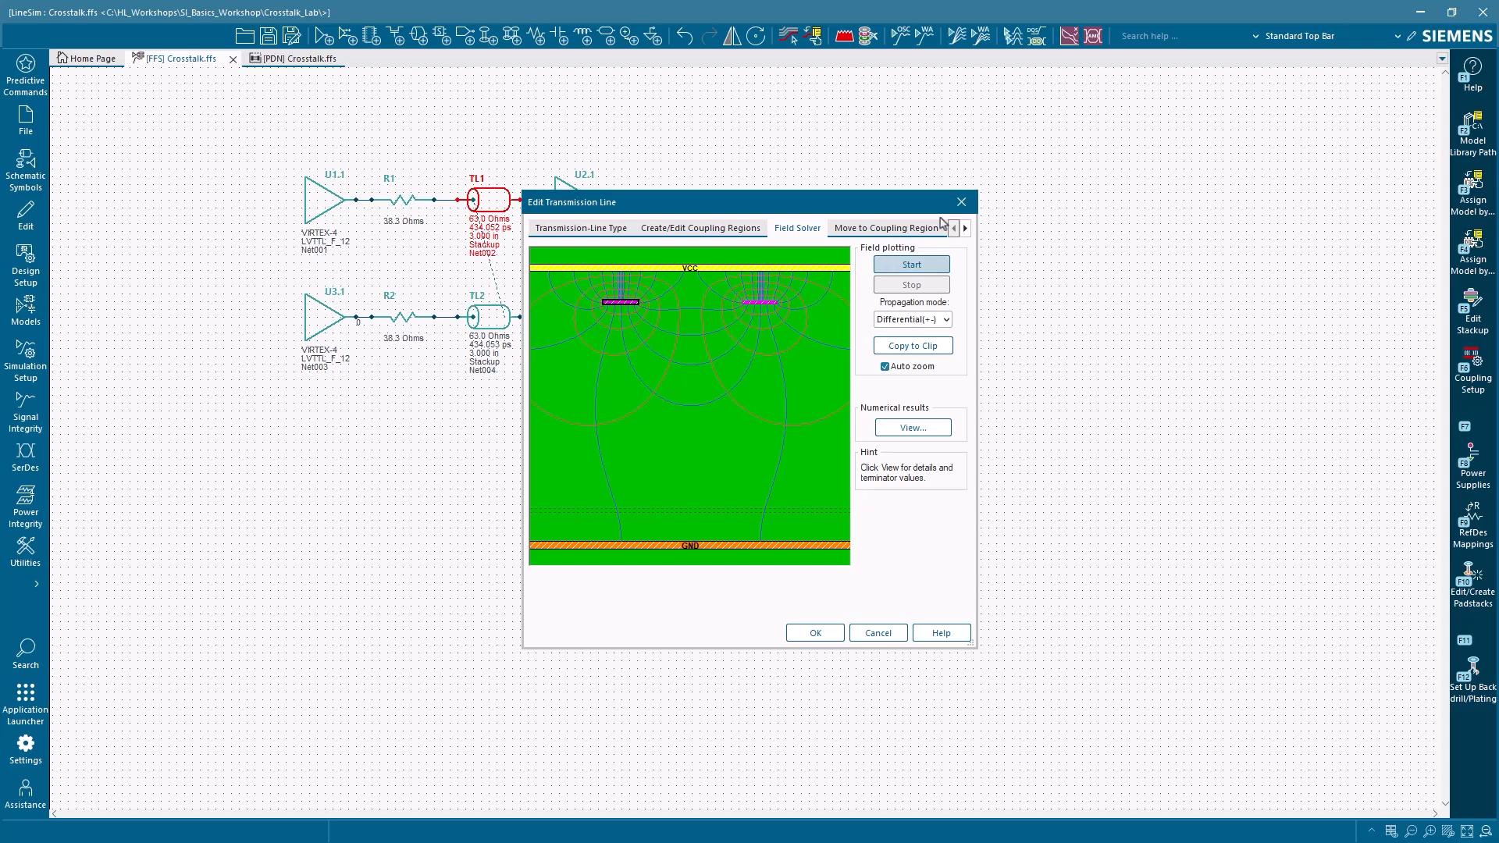
pyautogui.click(961, 202)
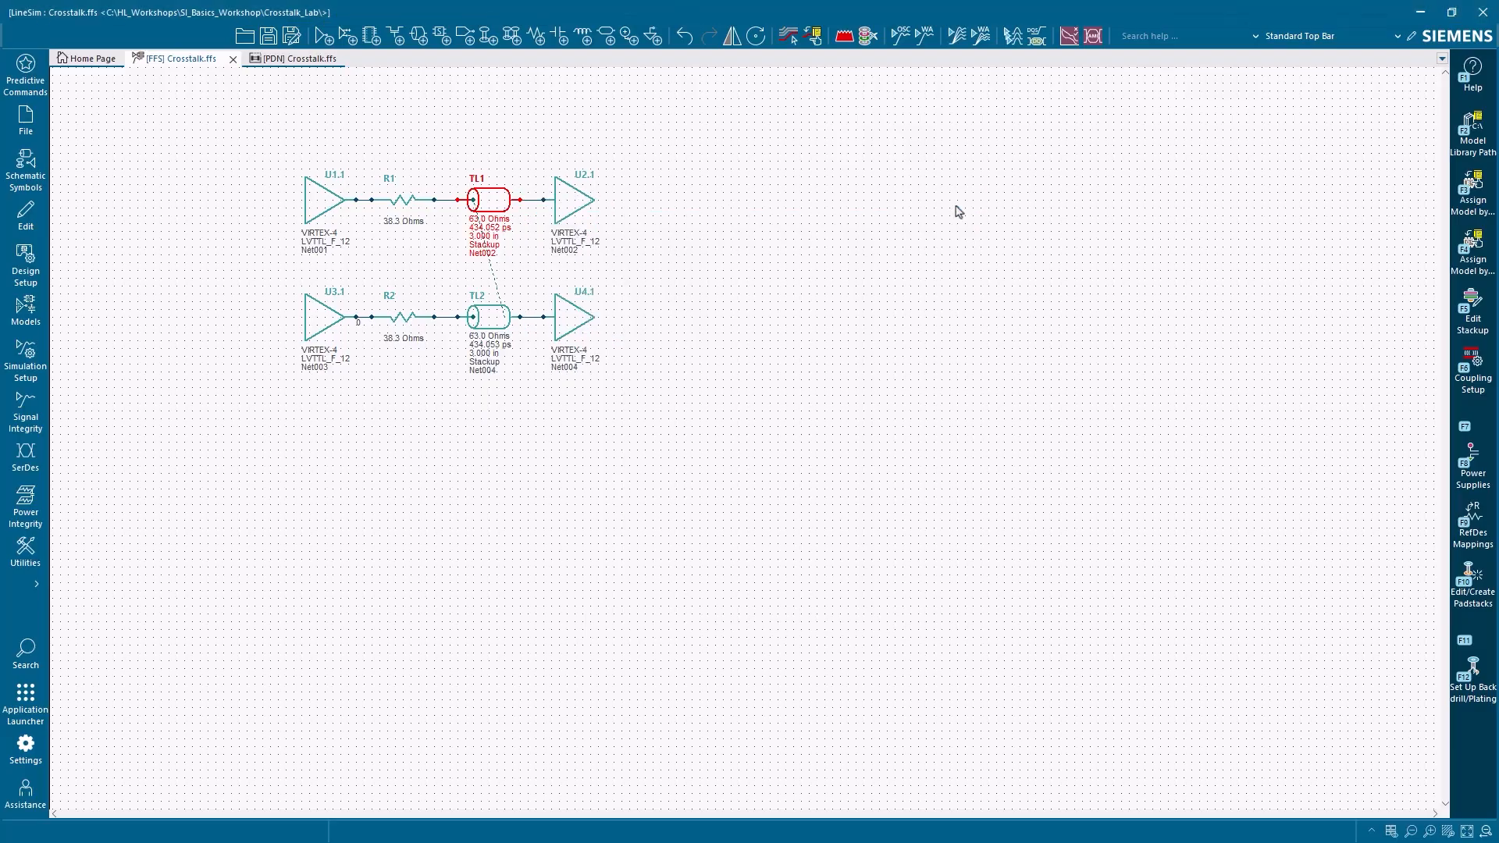
# Step: Open the oscilloscope sweep setup, disable the TL1–TL2 separation sweep and enable the Coupling0001 length sweep from 0.5 in to 5 in with 3 simulations
pyautogui.click(35, 406)
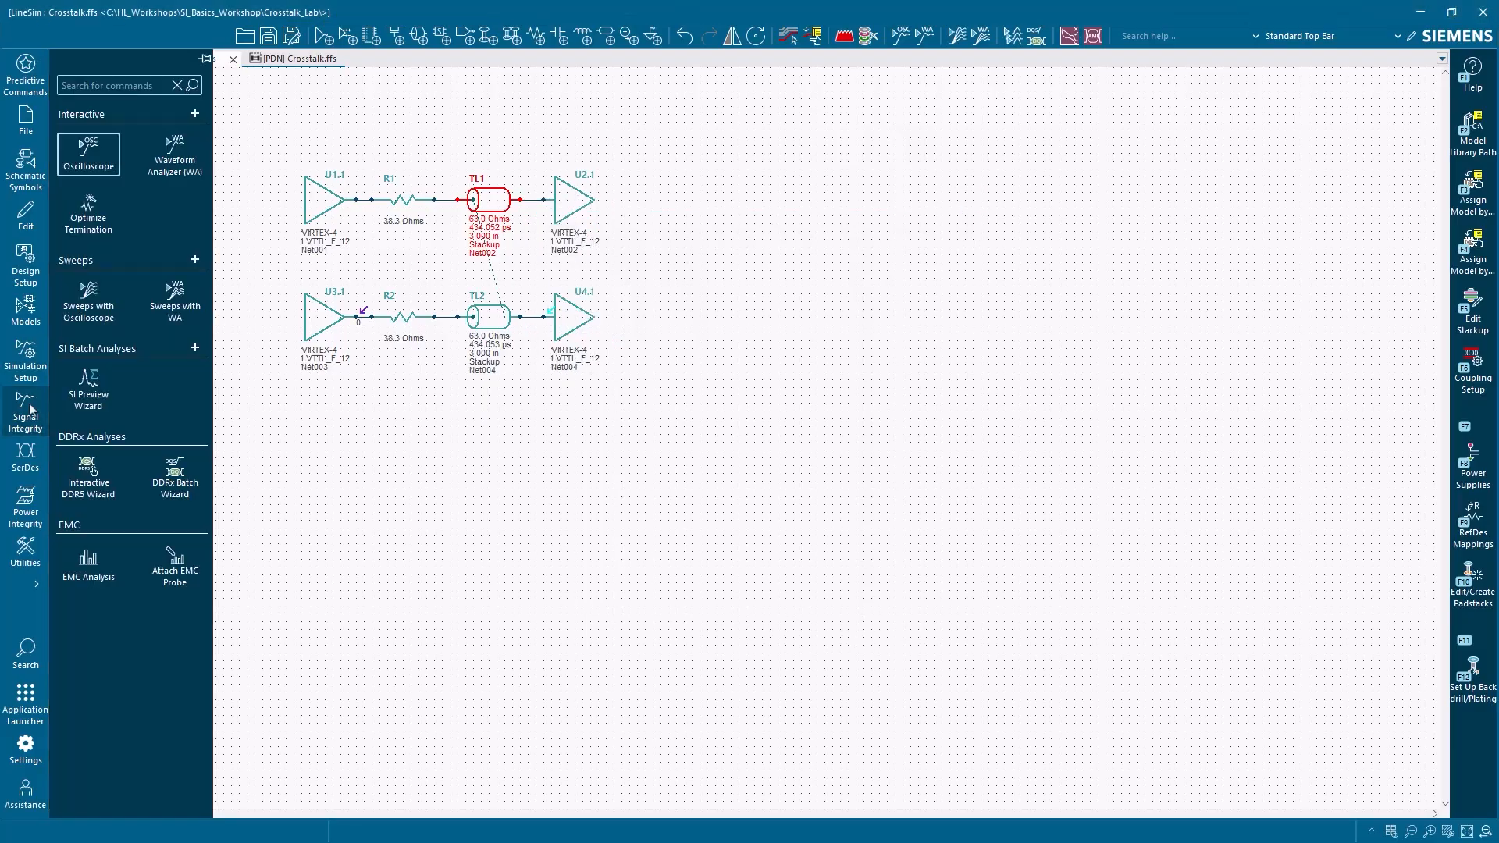
pyautogui.click(87, 316)
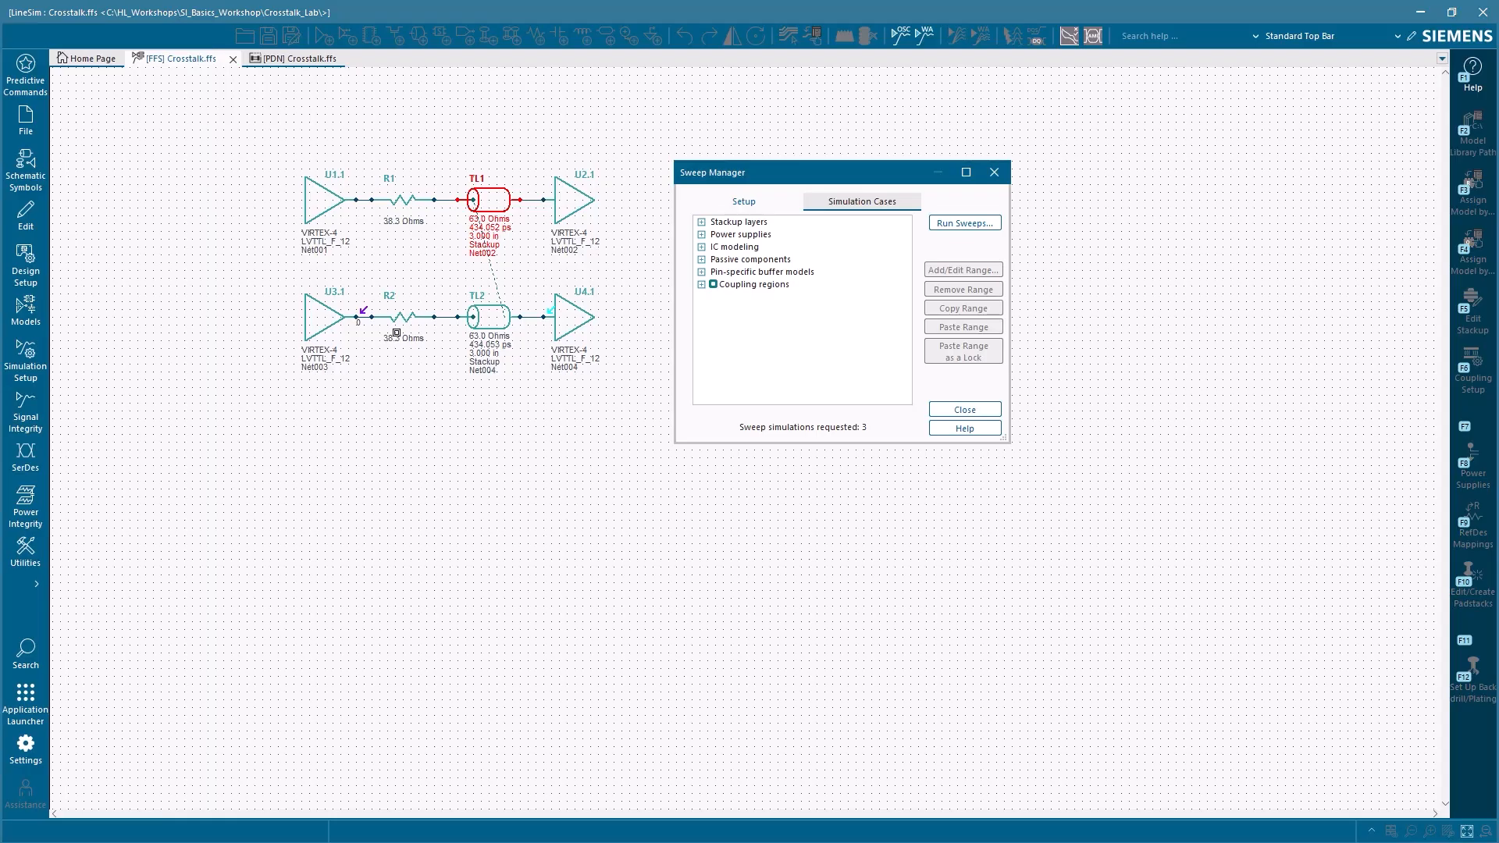
pyautogui.click(702, 286)
pyautogui.click(715, 297)
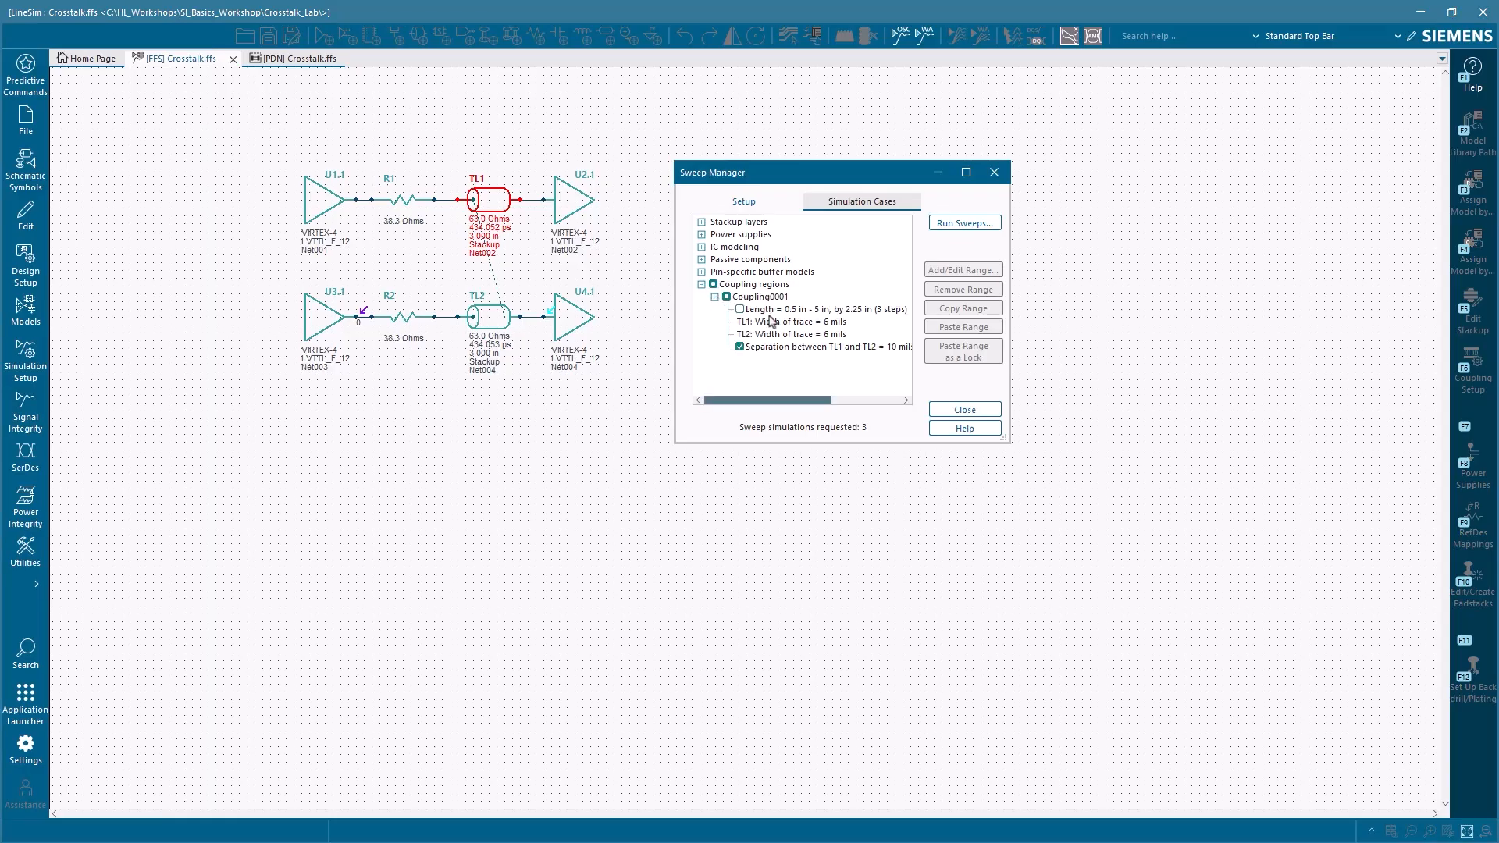
pyautogui.click(741, 346)
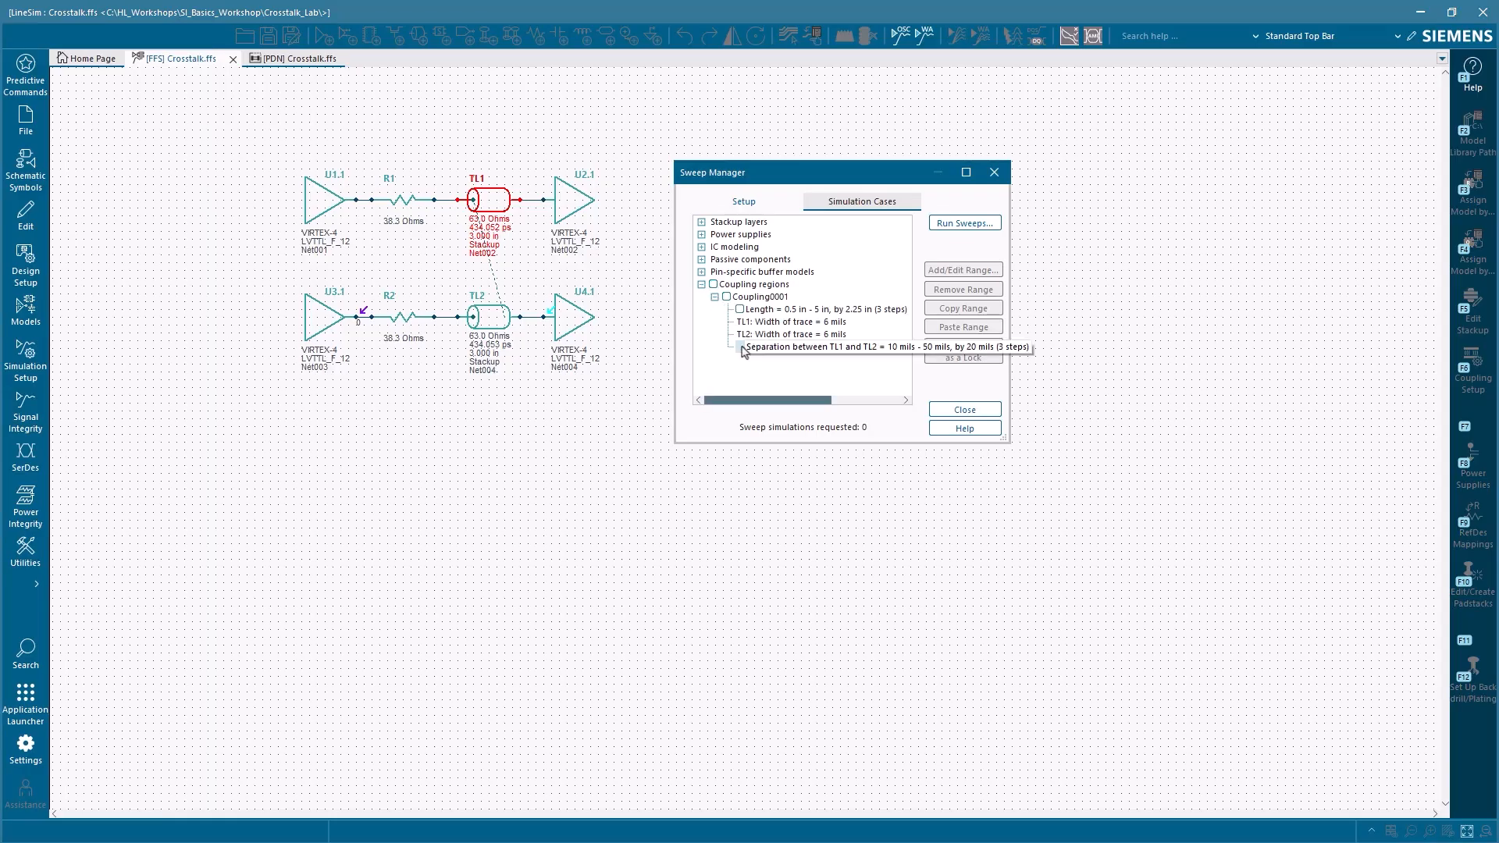
pyautogui.doubleClick(771, 312)
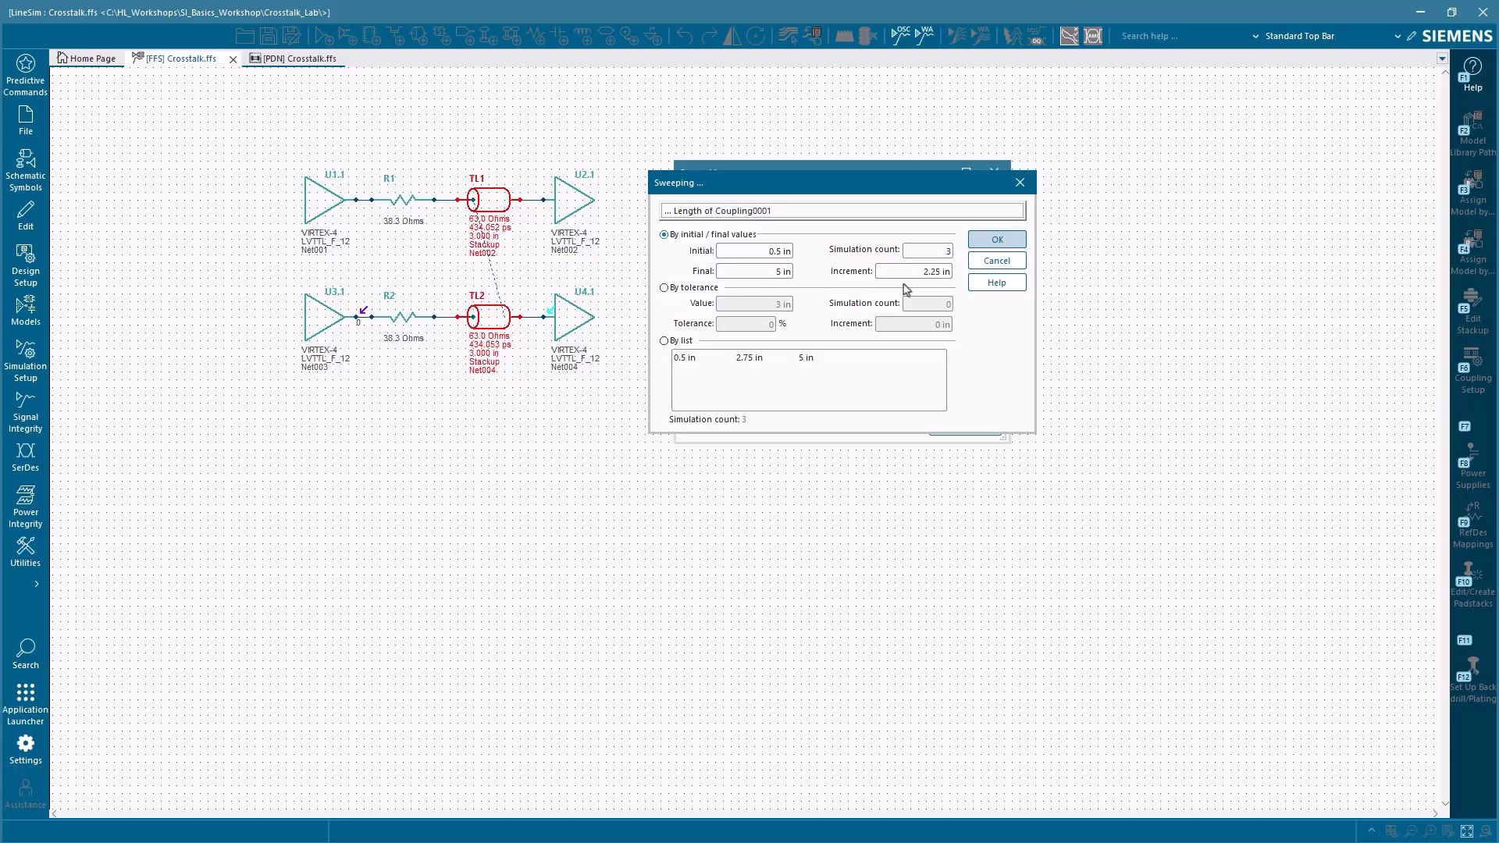
pyautogui.click(996, 241)
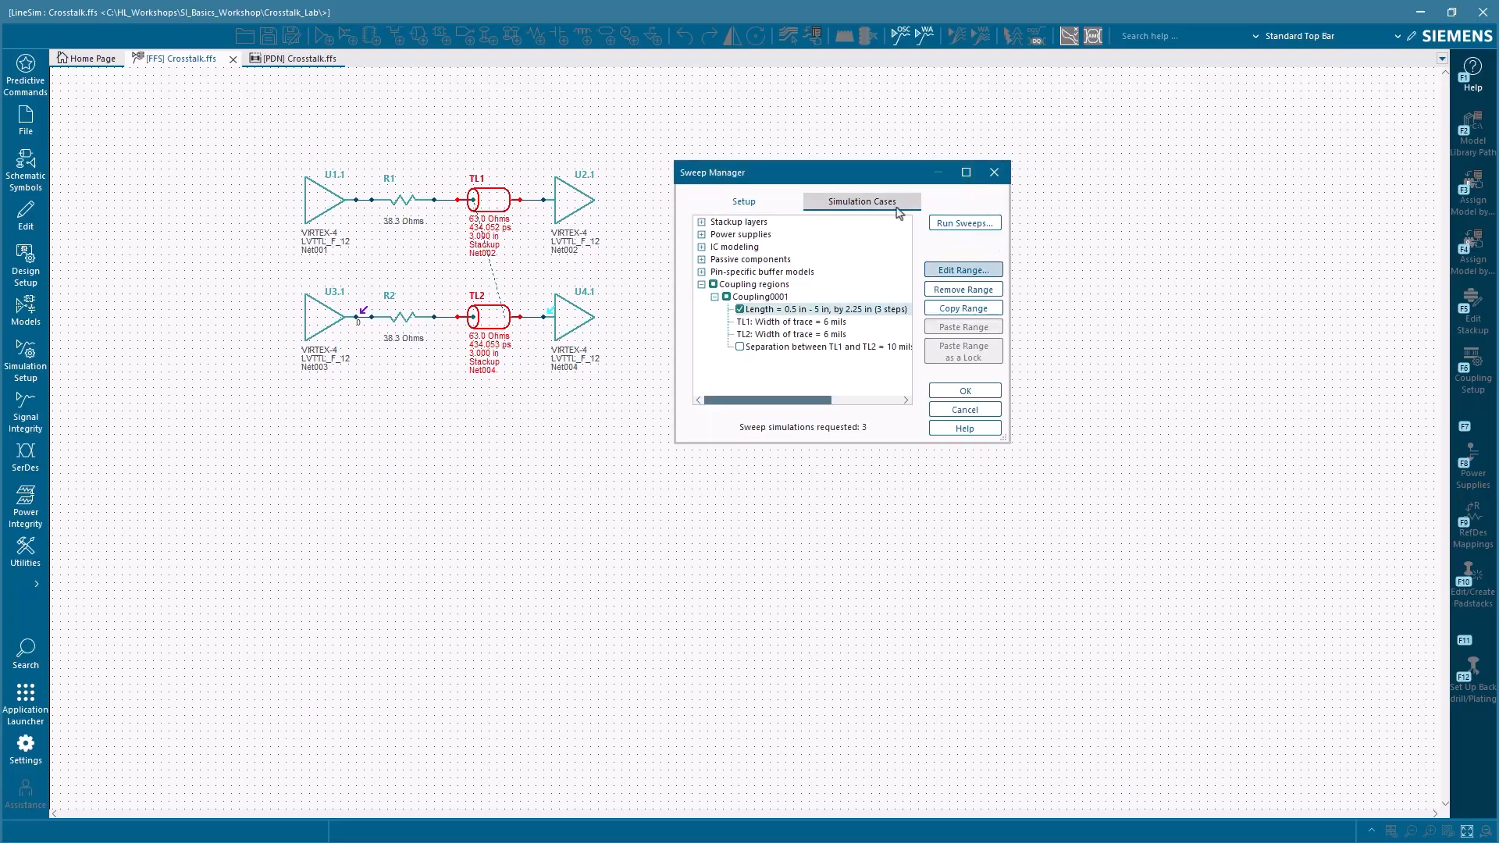
# Step: Review the length simulation cases, run the sweeps in the oscilloscope and inspect the resulting waveforms at U4.1
pyautogui.click(862, 203)
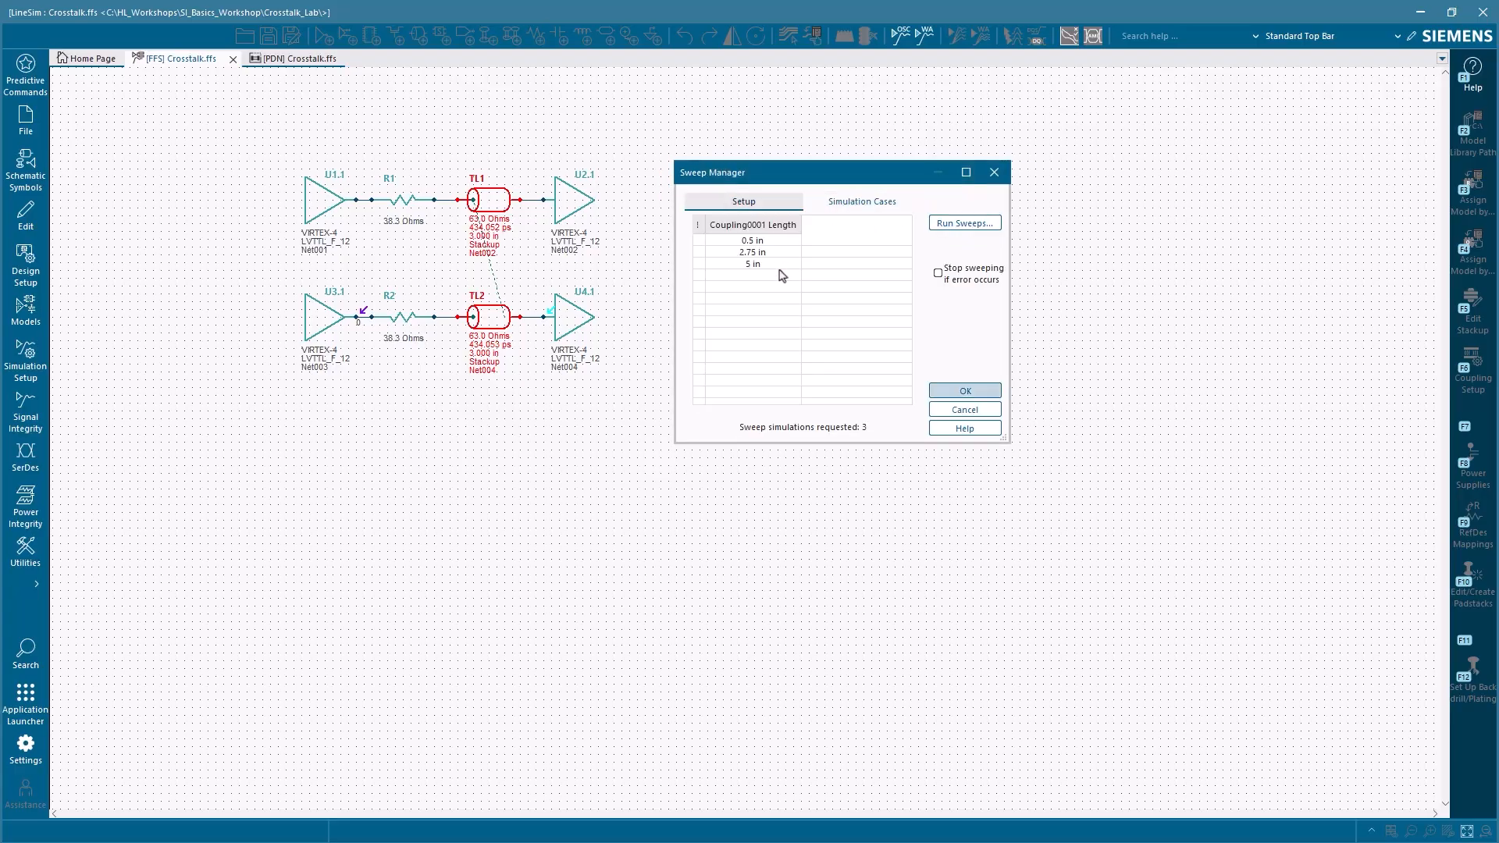
pyautogui.click(965, 223)
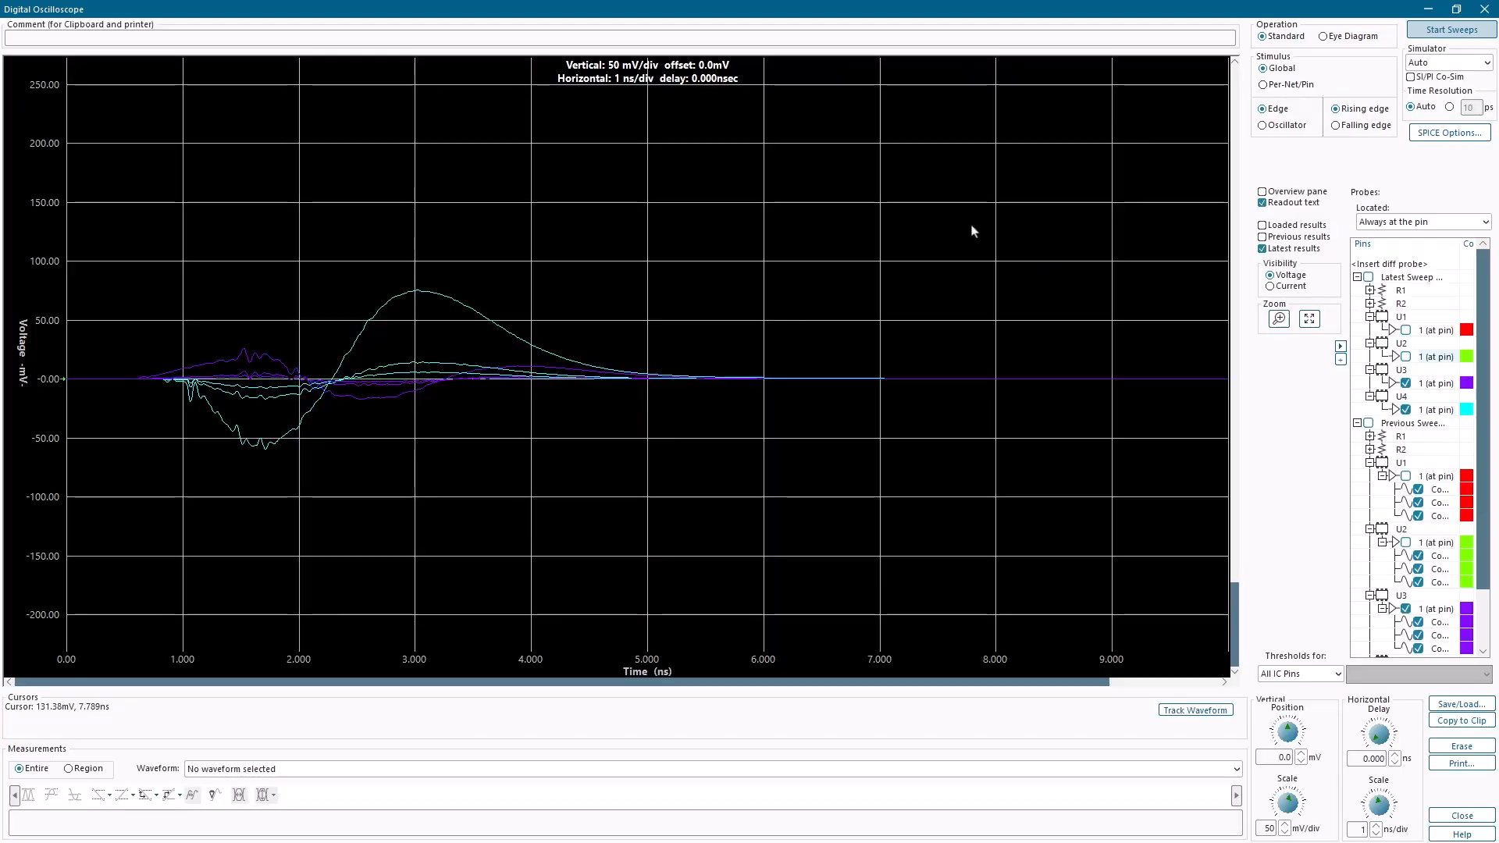
pyautogui.click(1416, 35)
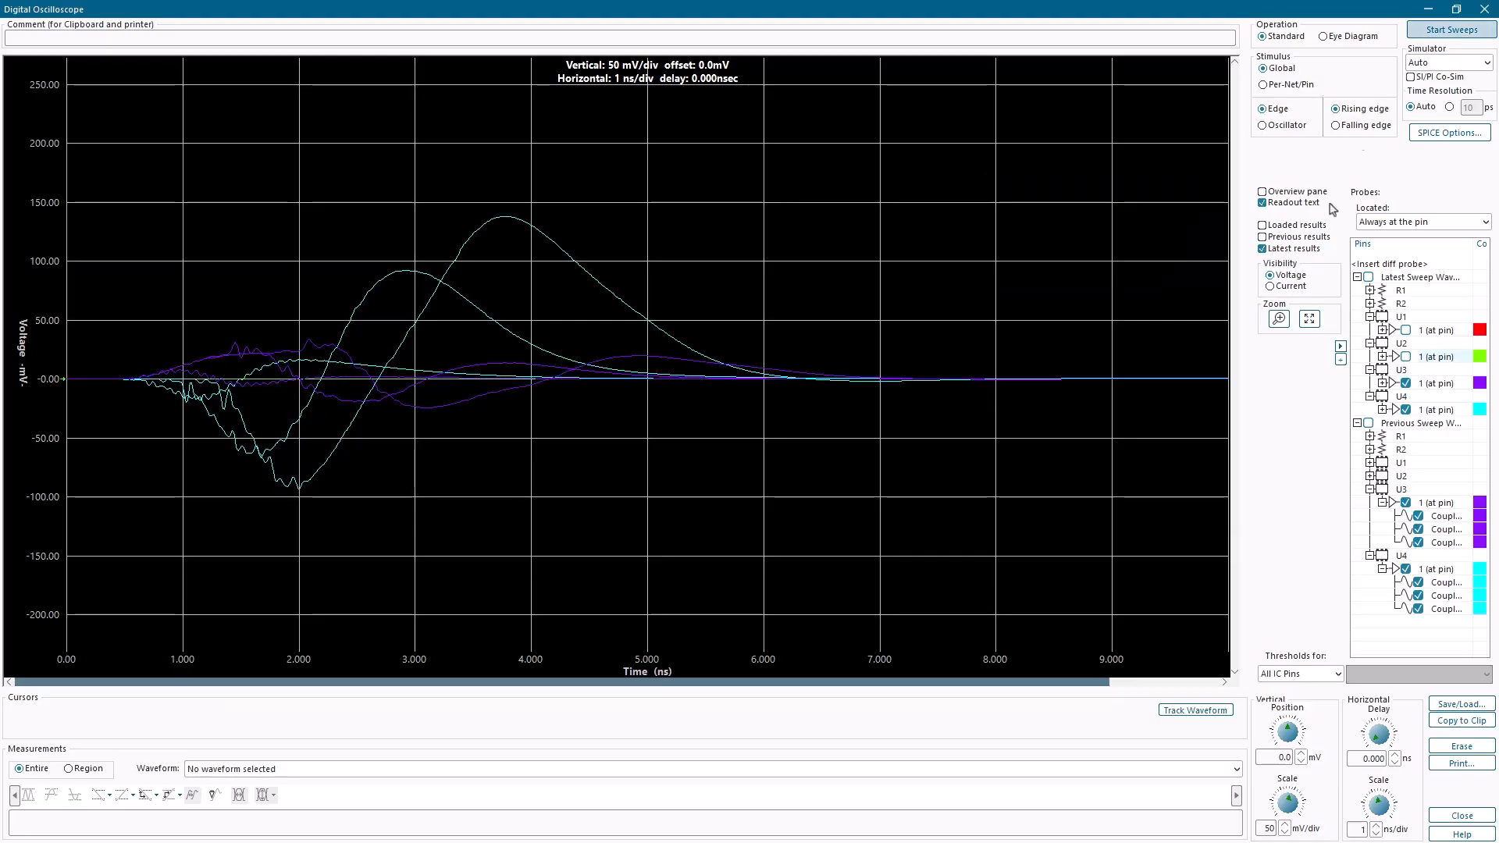
pyautogui.moveTo(507, 220)
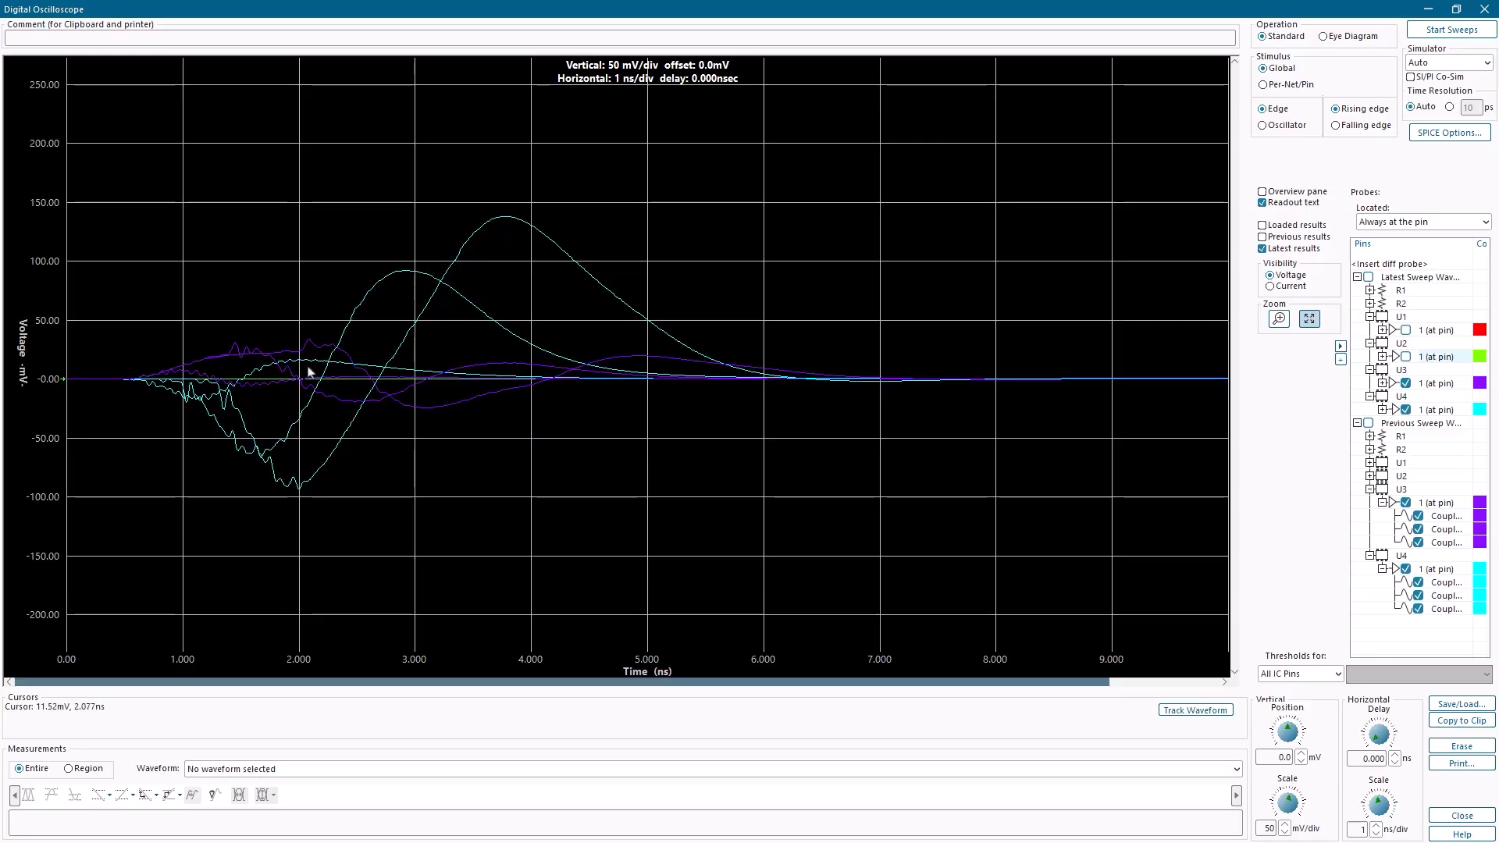
pyautogui.moveTo(307, 370)
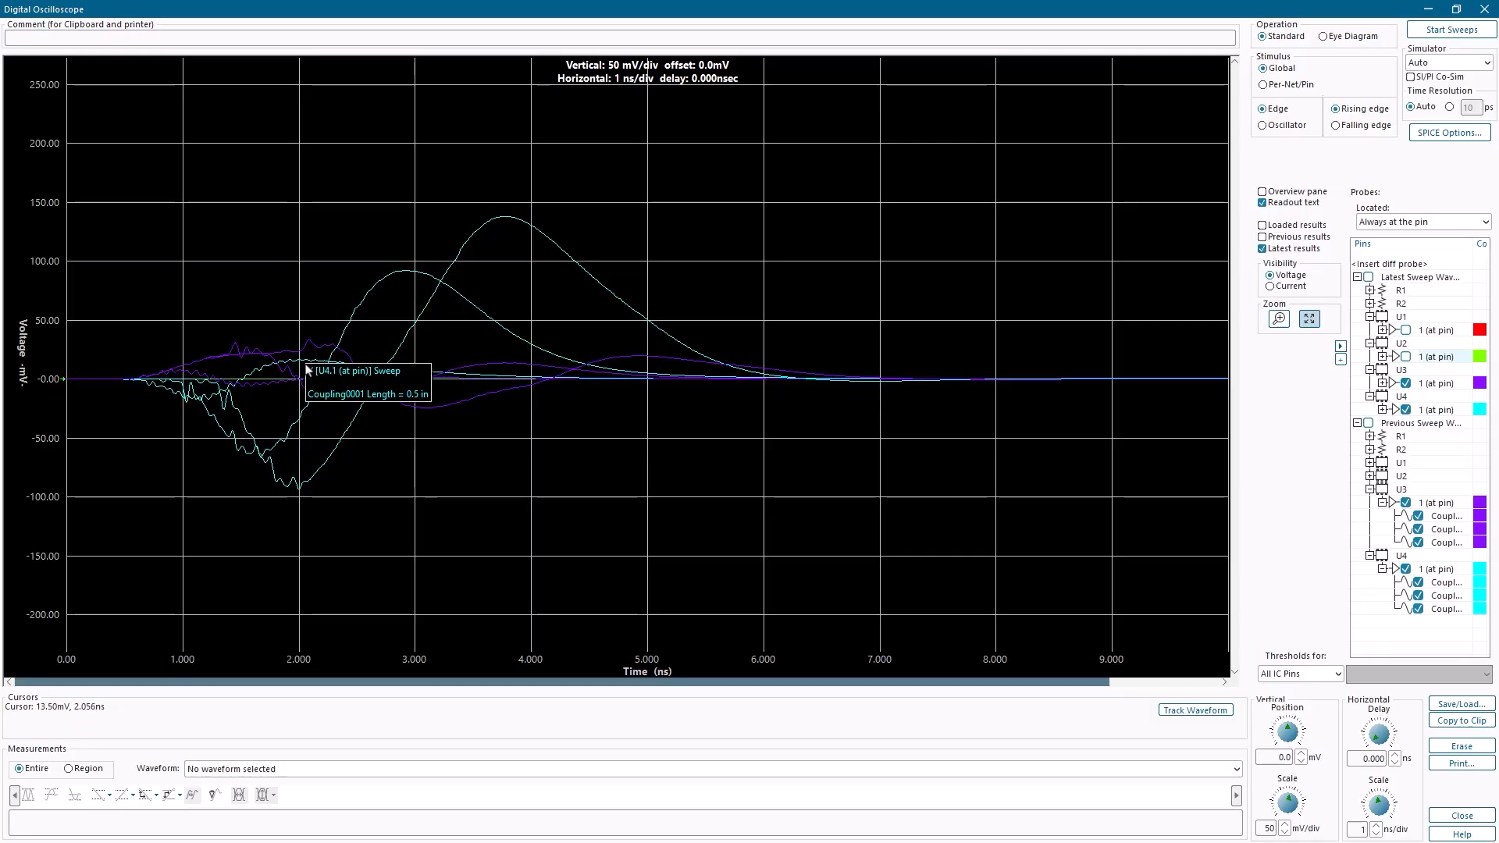
# Step: Return to the sweep setup, disable the length sweep and enable the TL1–TL2 separation sweep from 10 mils to 50 mils with 3 simulations
pyautogui.click(1427, 10)
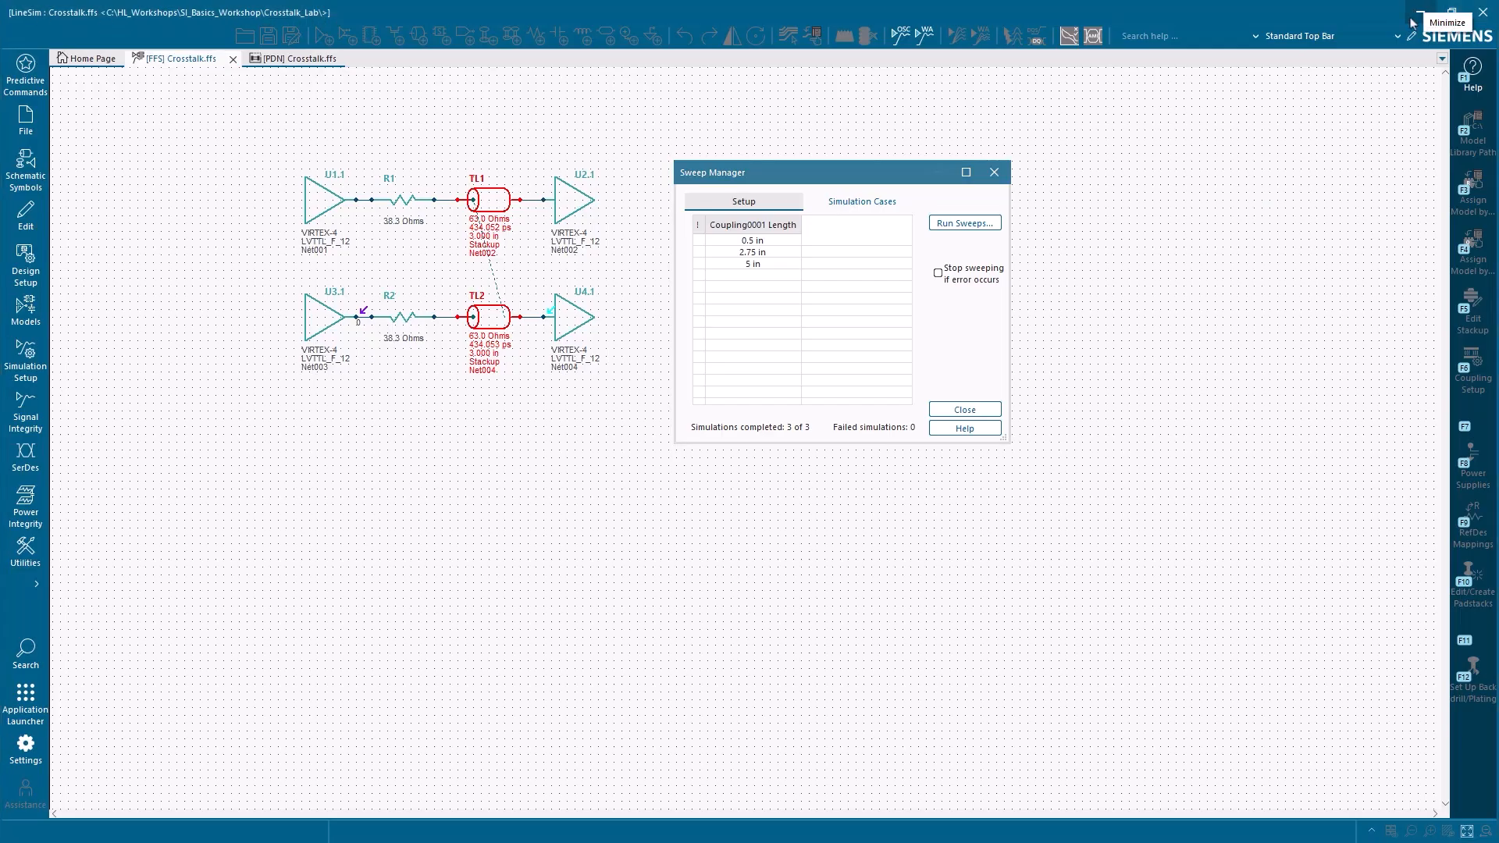
pyautogui.click(808, 204)
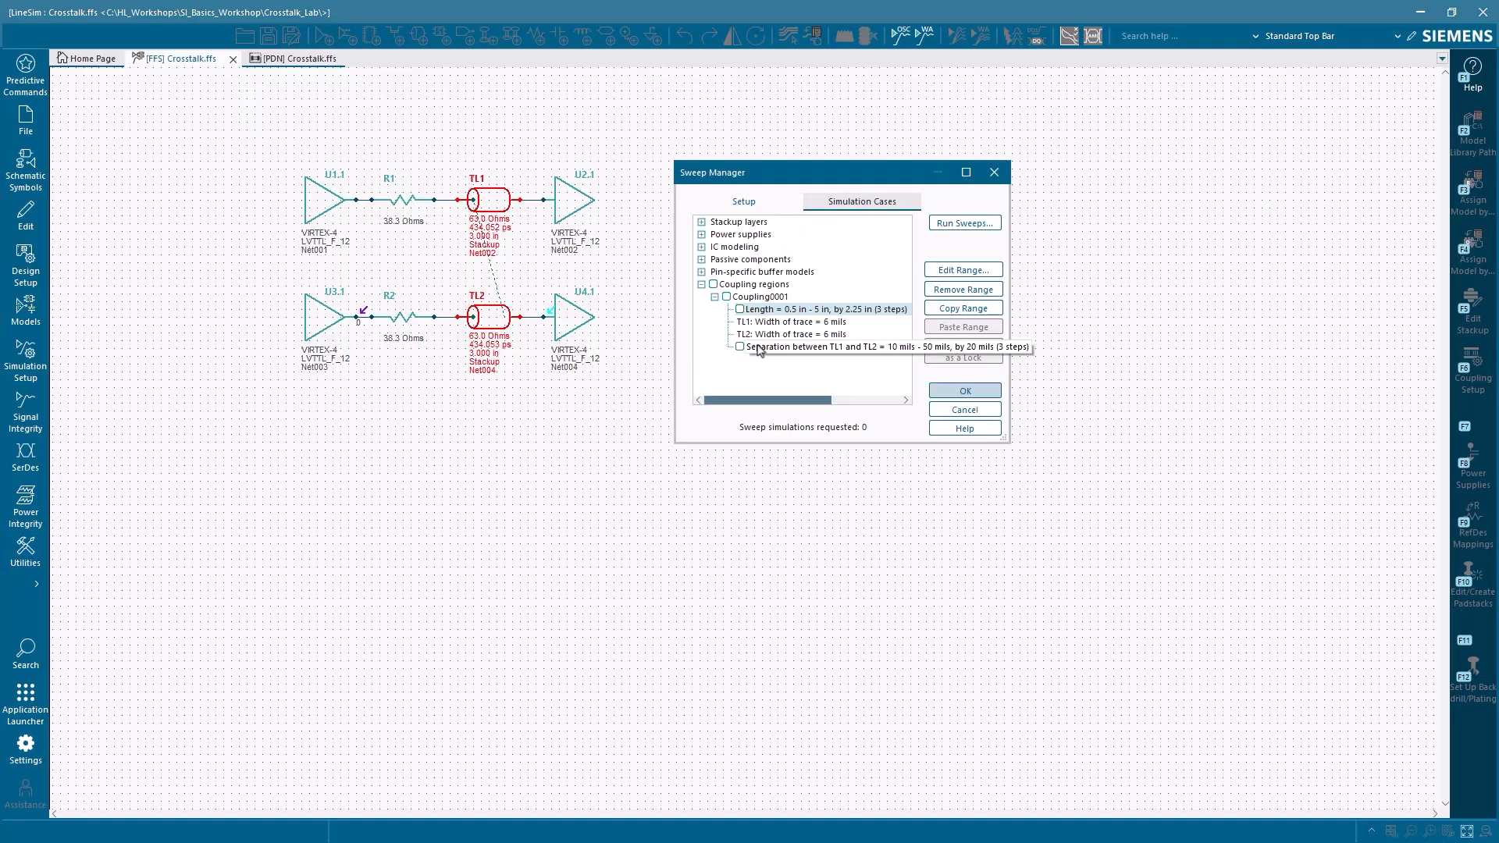
pyautogui.doubleClick(761, 347)
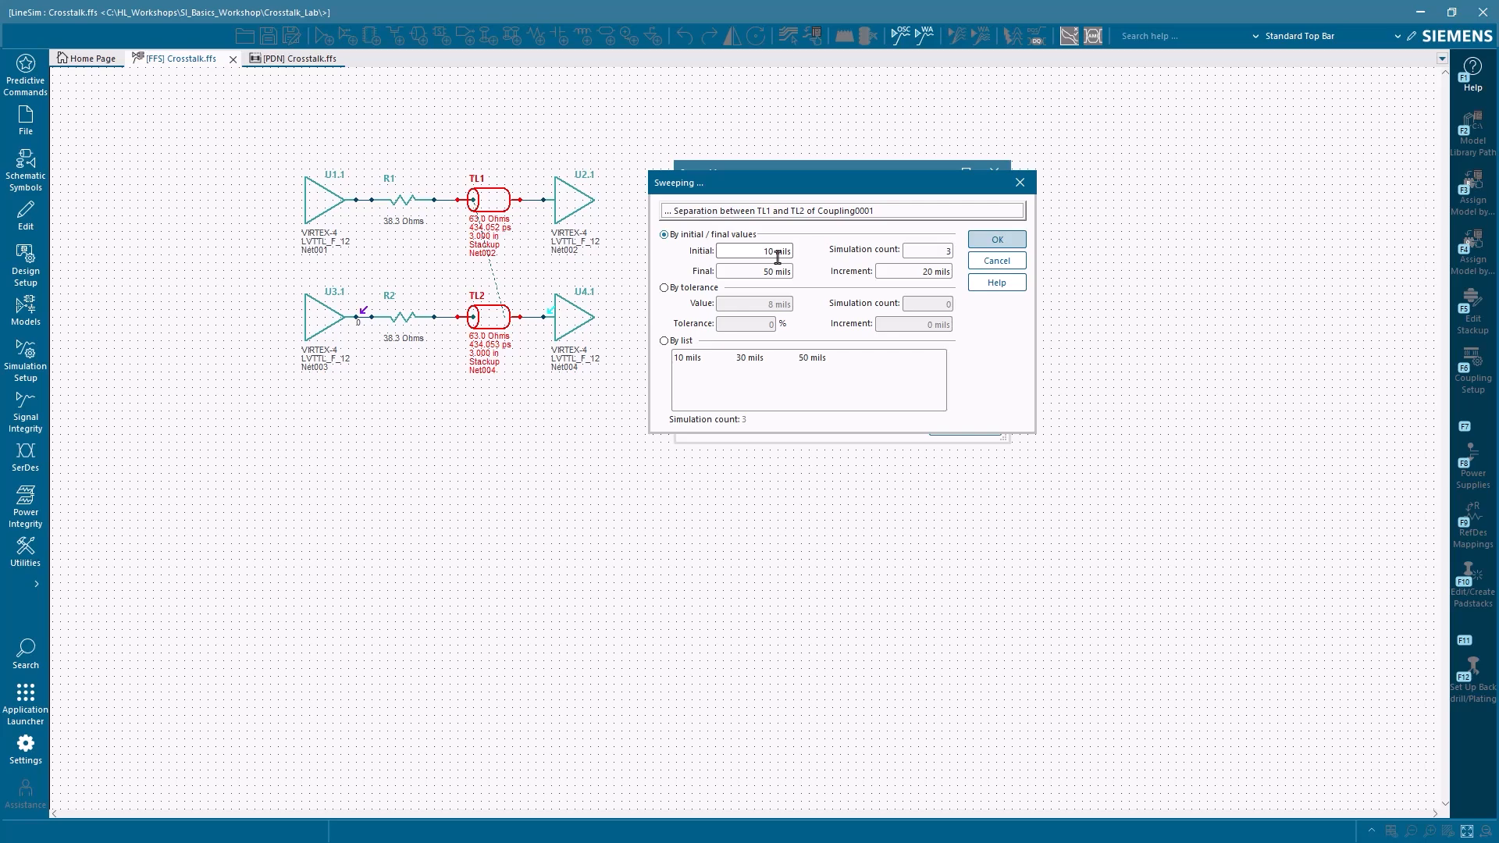
pyautogui.click(1002, 239)
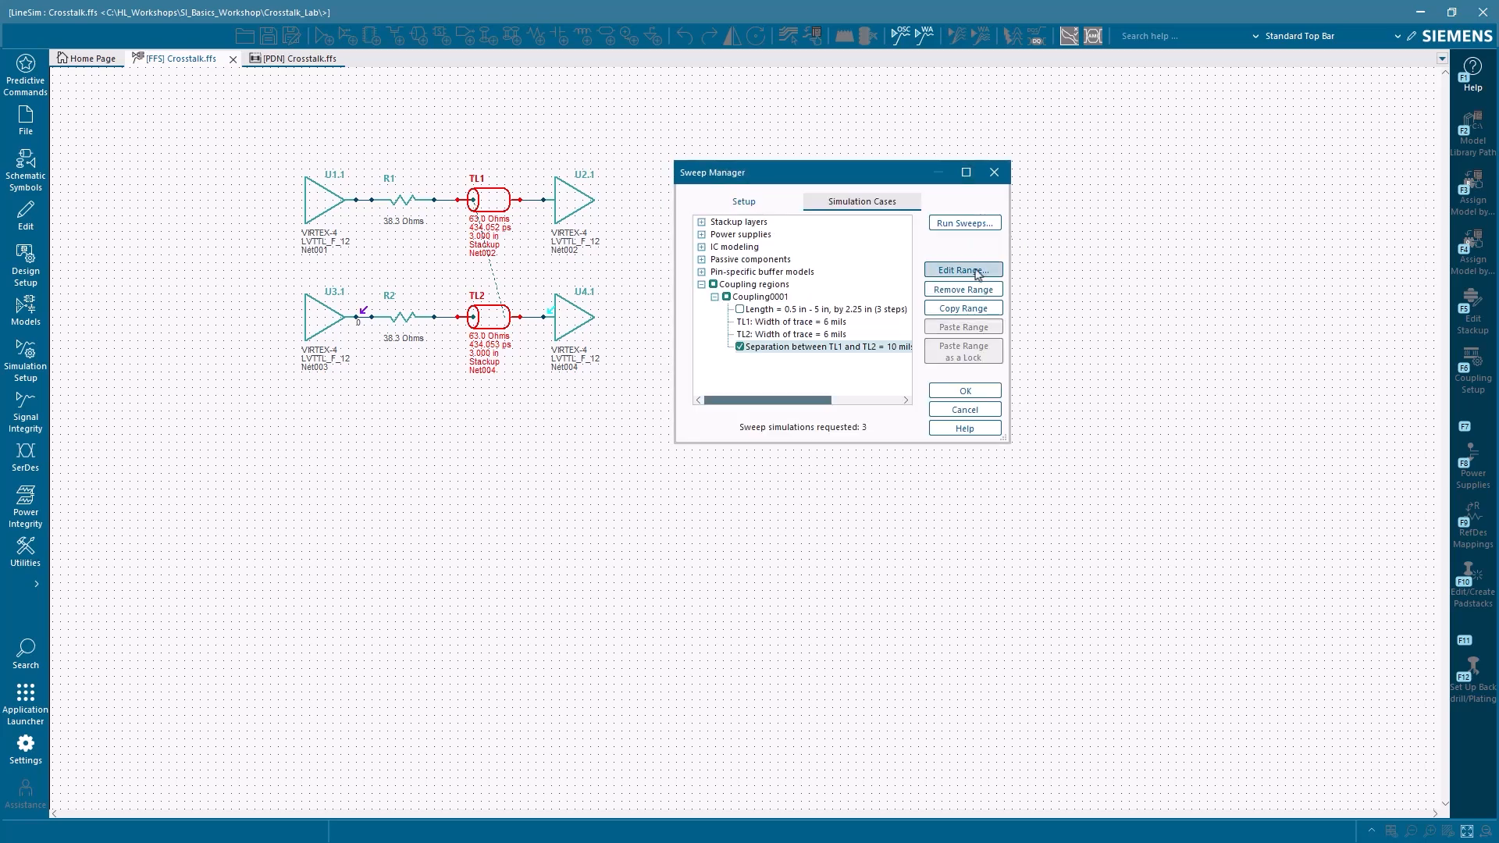
# Step: Review the separation simulation cases, run the sweeps in the oscilloscope and identify the U4.1 waveform for each trace separation
pyautogui.click(884, 207)
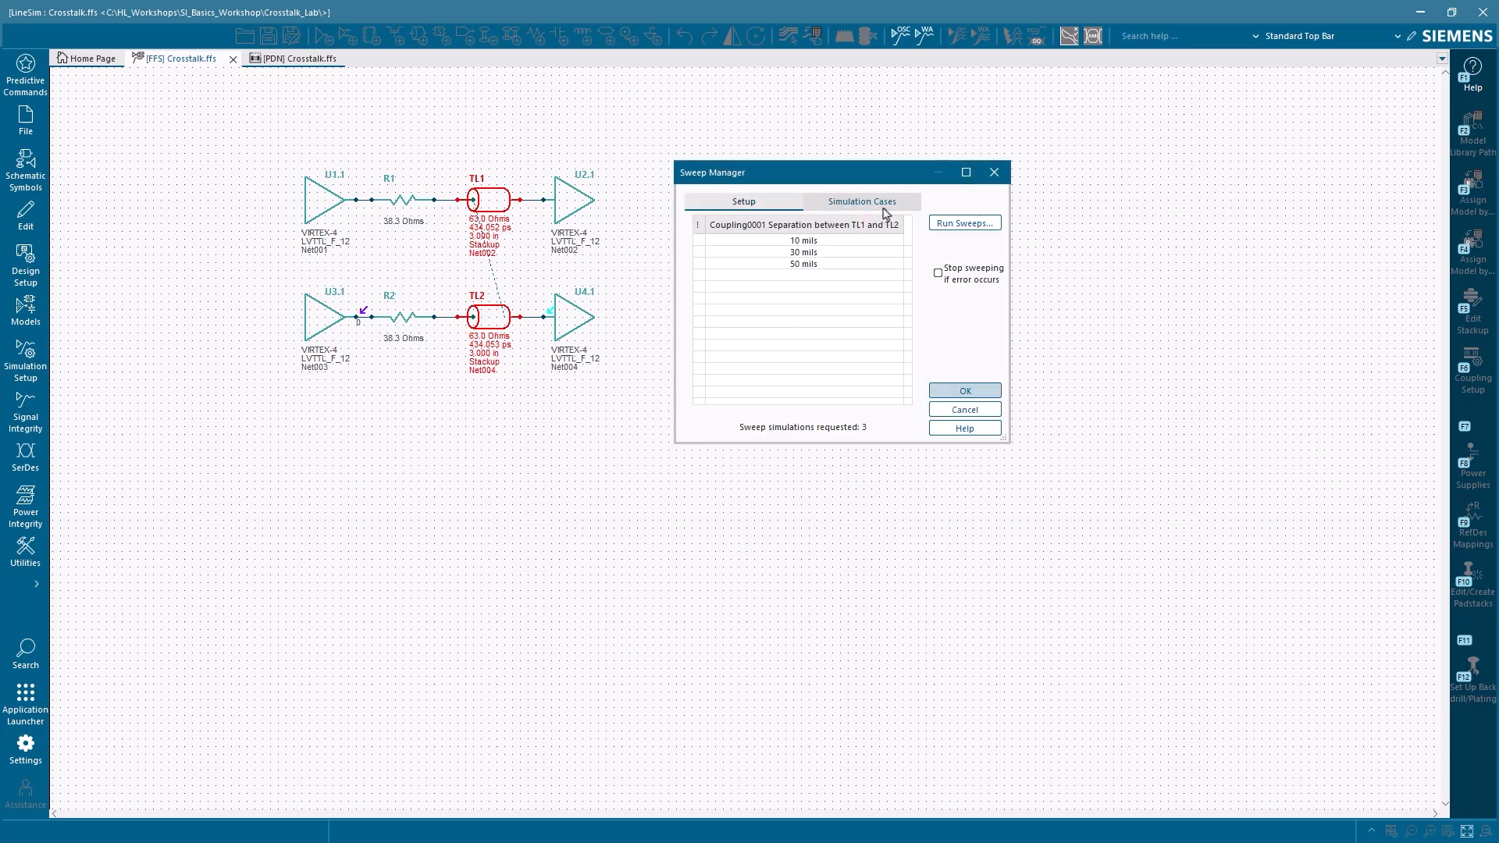
pyautogui.click(966, 224)
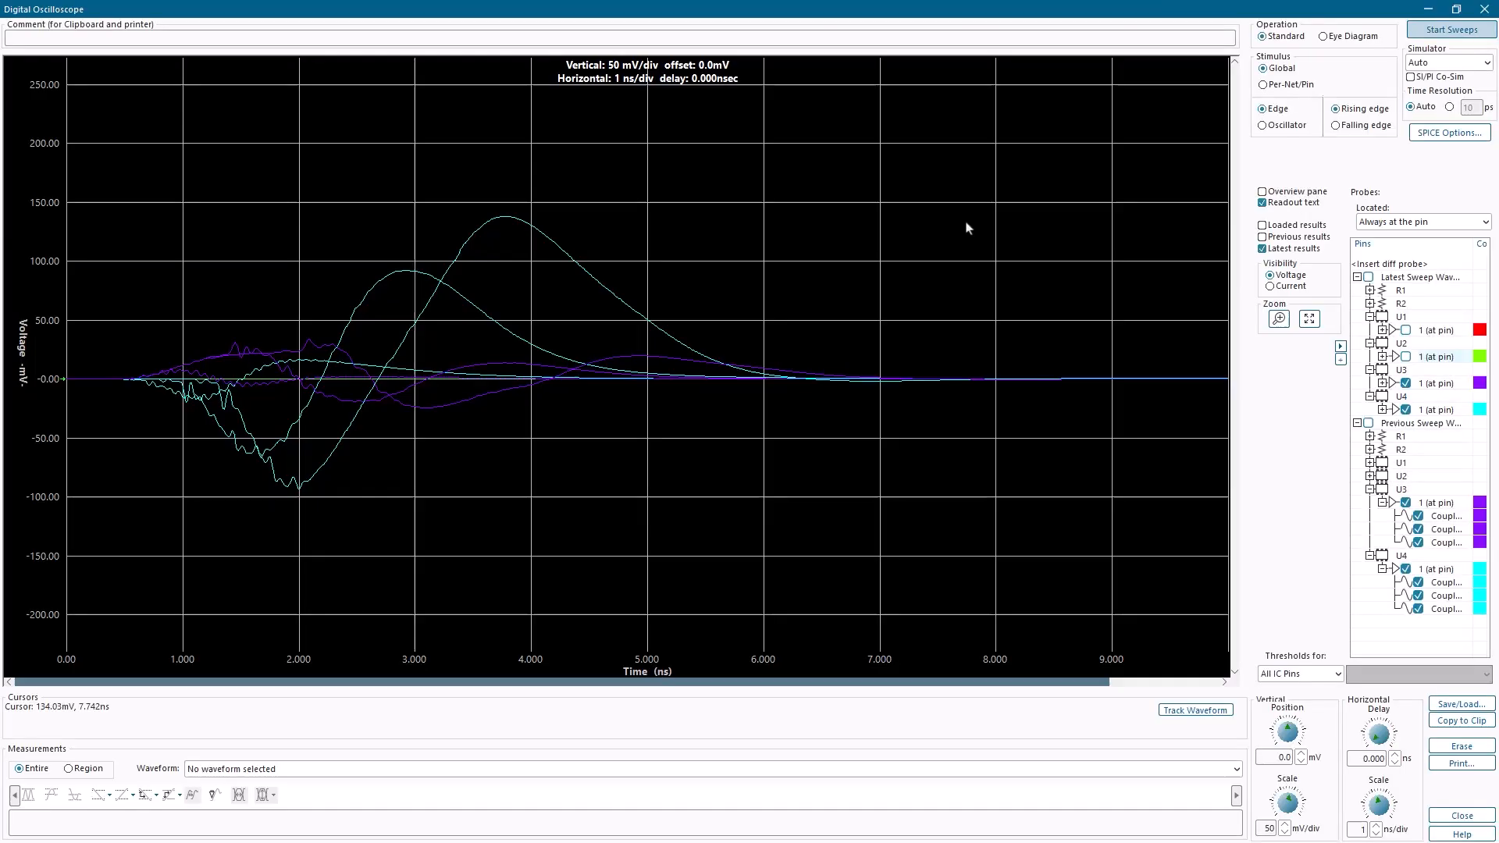
pyautogui.click(1444, 35)
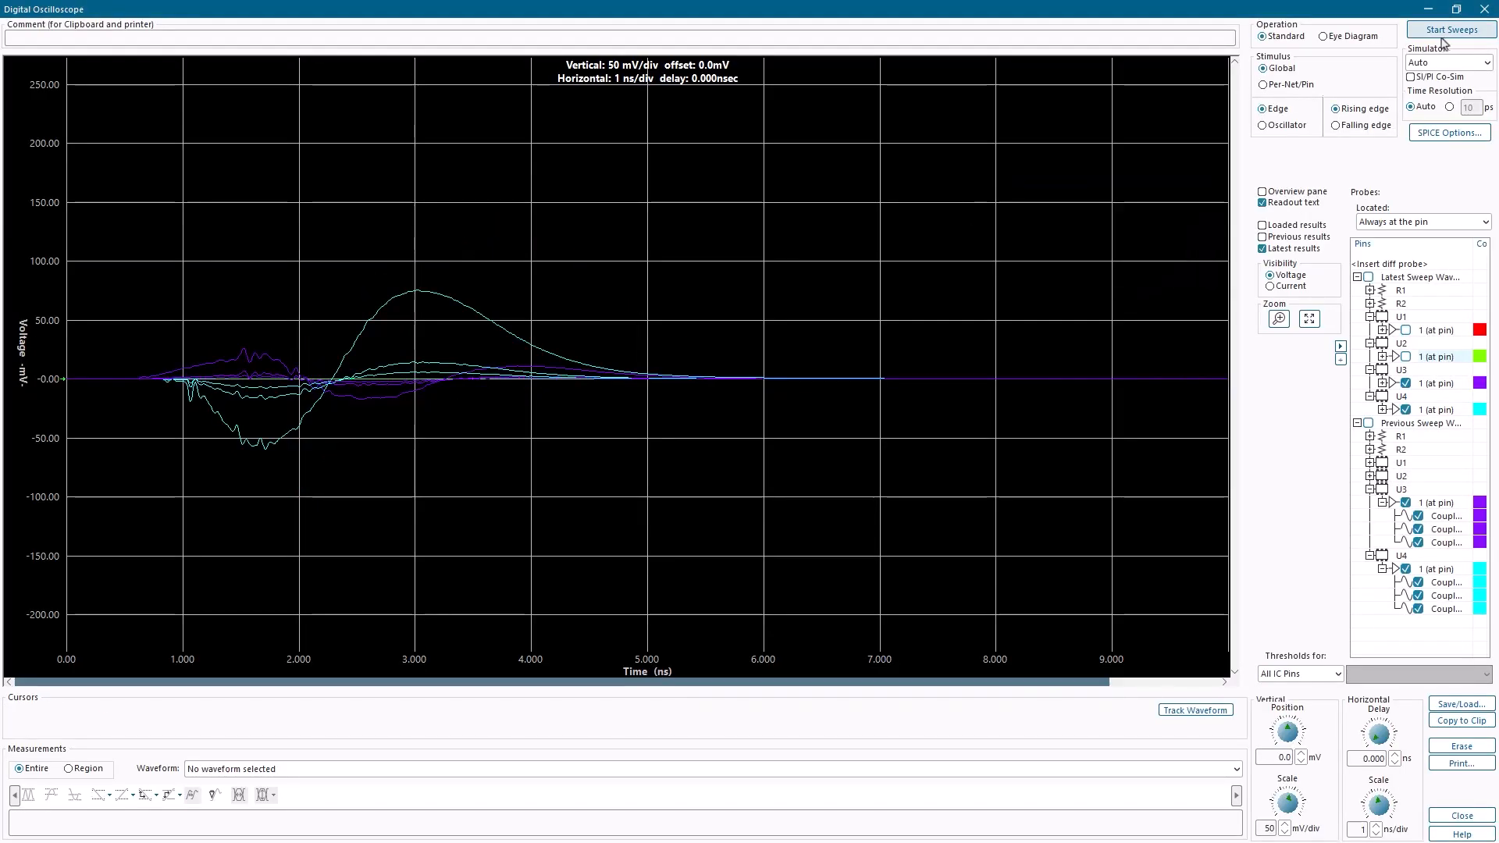
pyautogui.moveTo(417, 296)
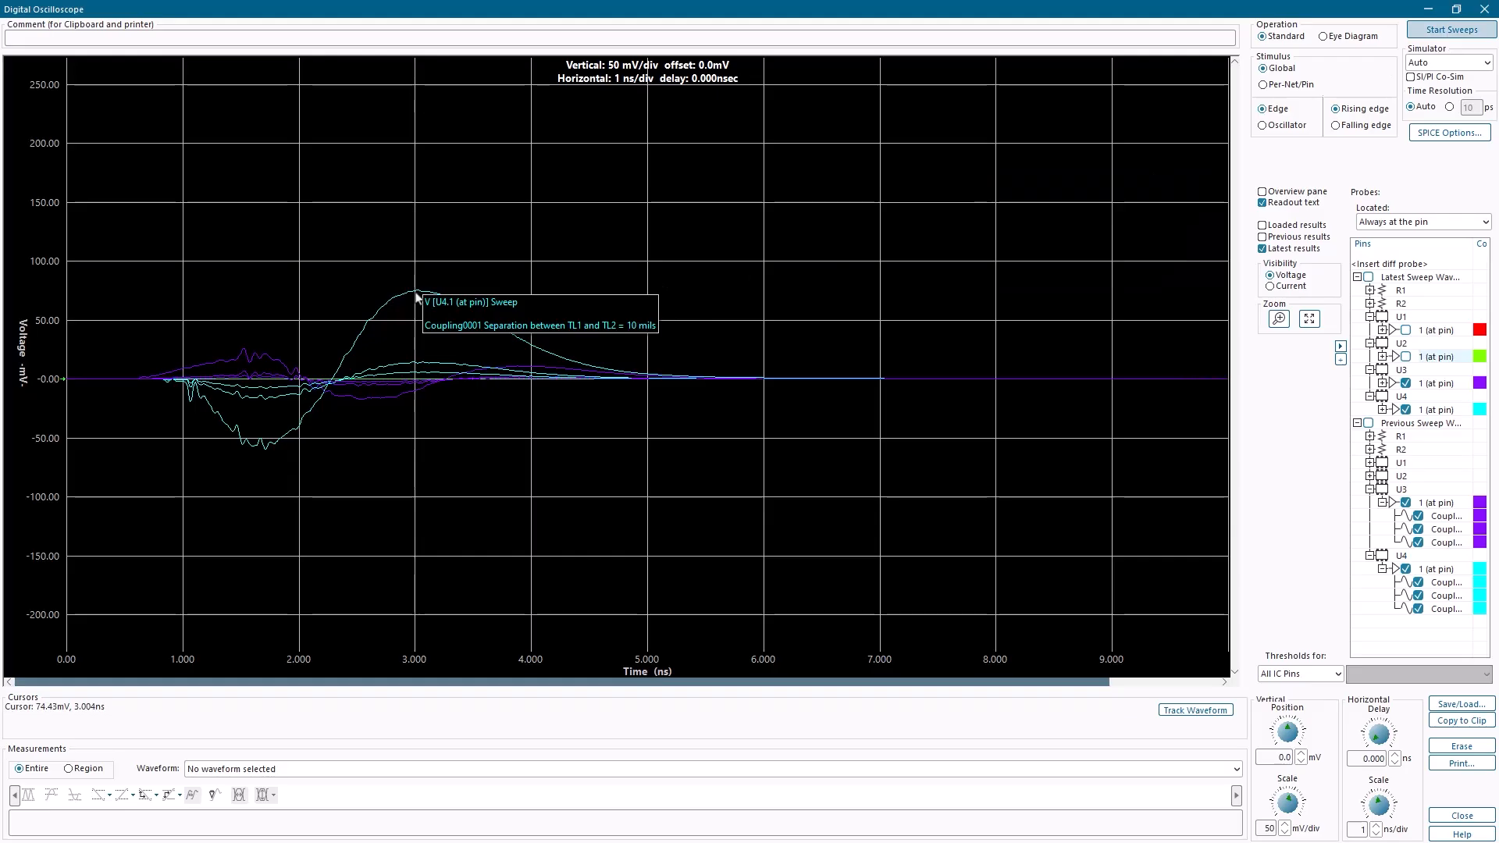
pyautogui.moveTo(417, 377)
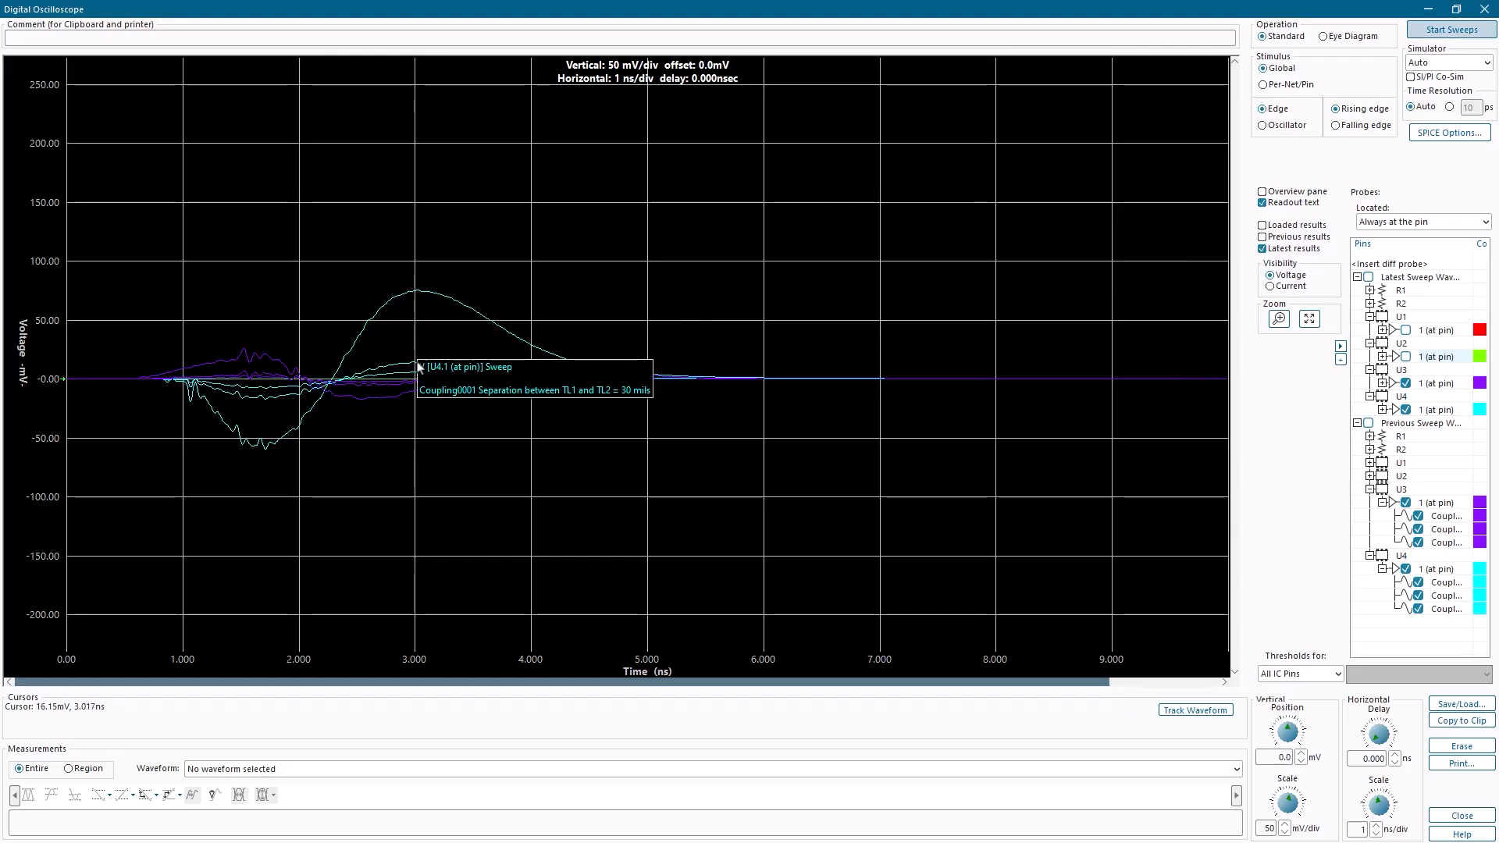